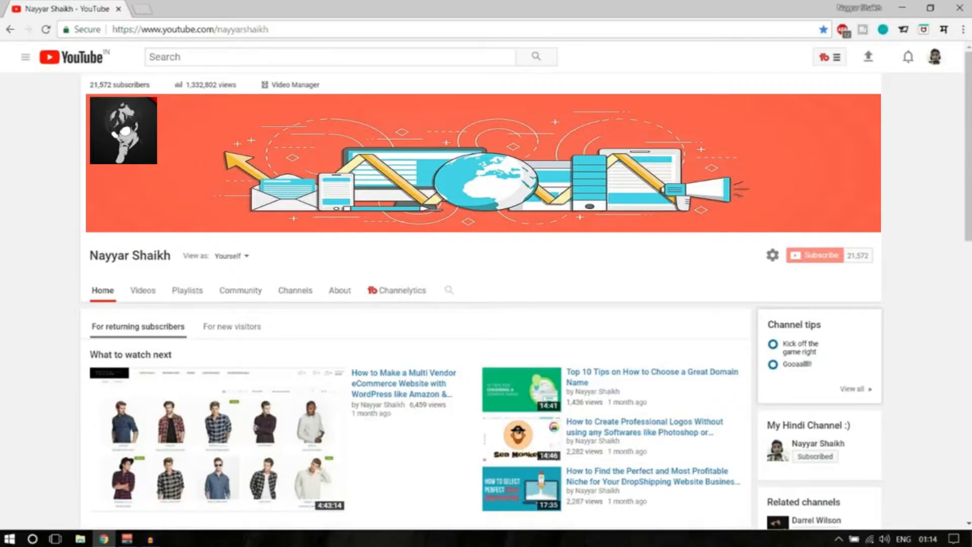
Step: In a new Chrome tab, load the site's domain followed by /cpanel to reach the login page
click(143, 12)
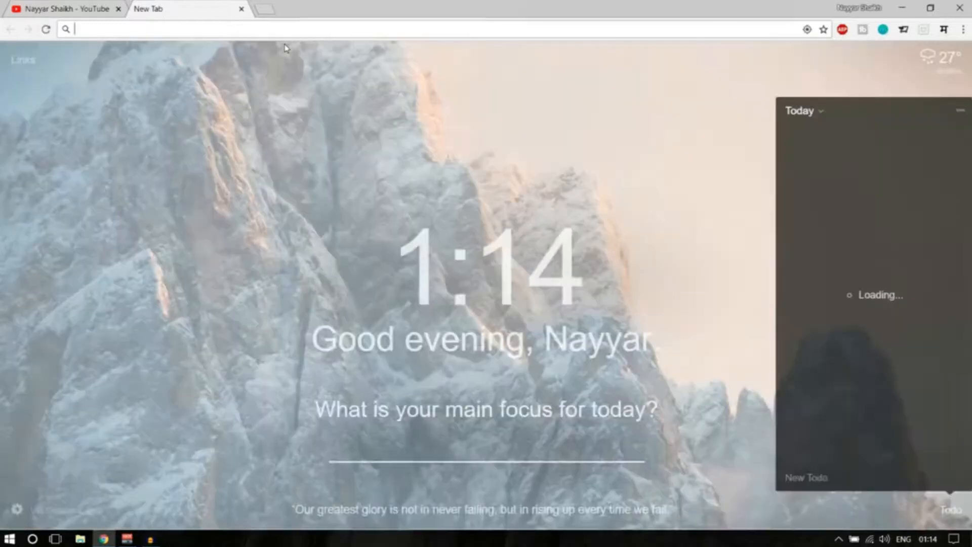
text(naya)
key(BackSpace)
text(yarshaikh.com)
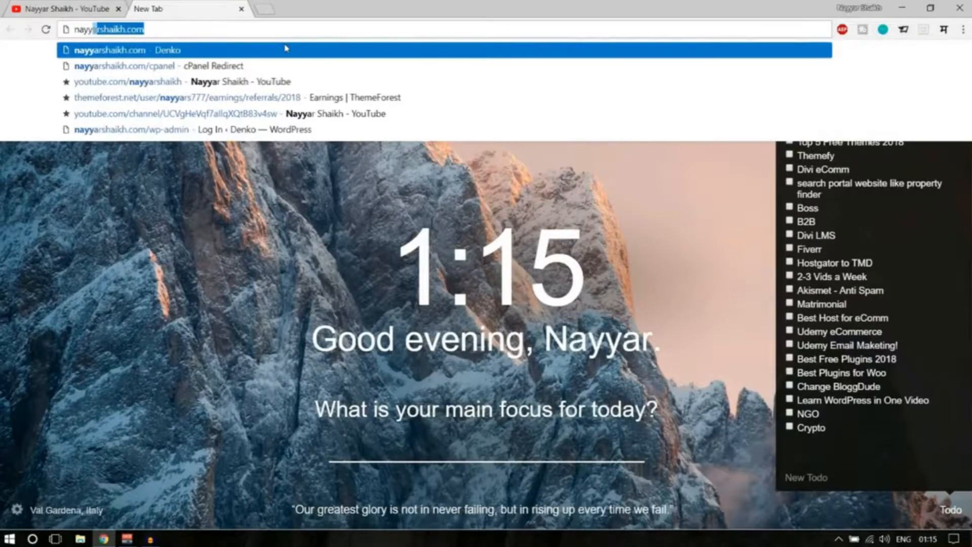
key(End)
text(/ca)
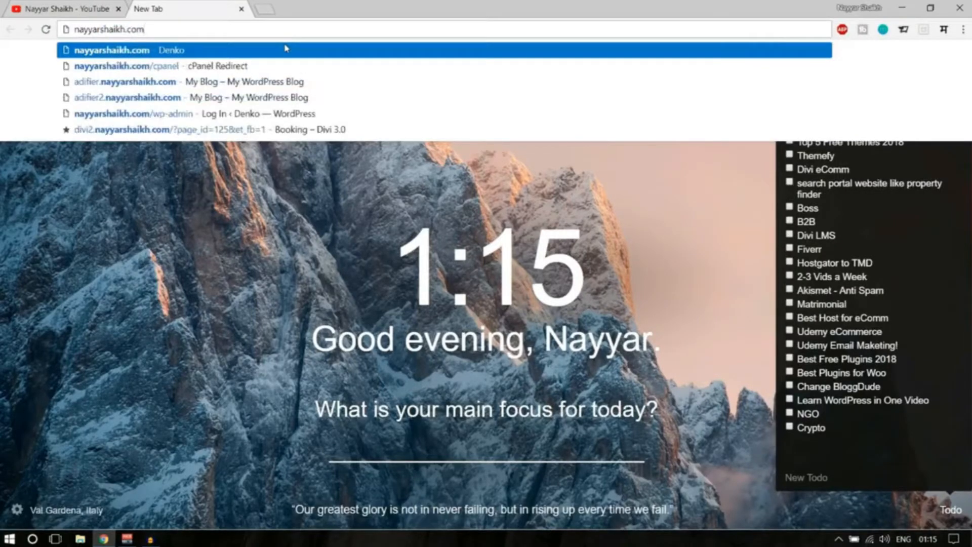
text(pnel)
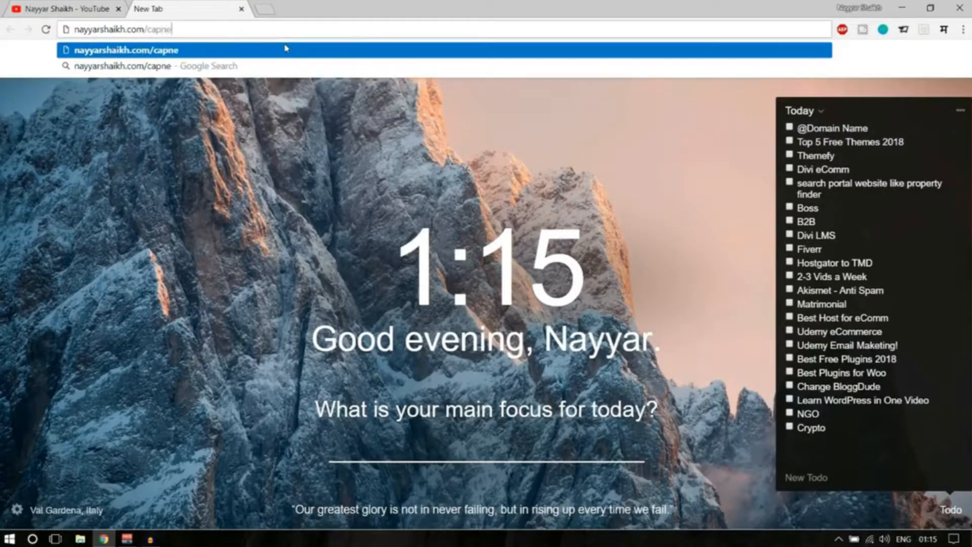
key(BackSpace)
key(BackSpace)
key(BackSpace)
key(BackSpace)
key(BackSpace)
text(panel)
key(Return)
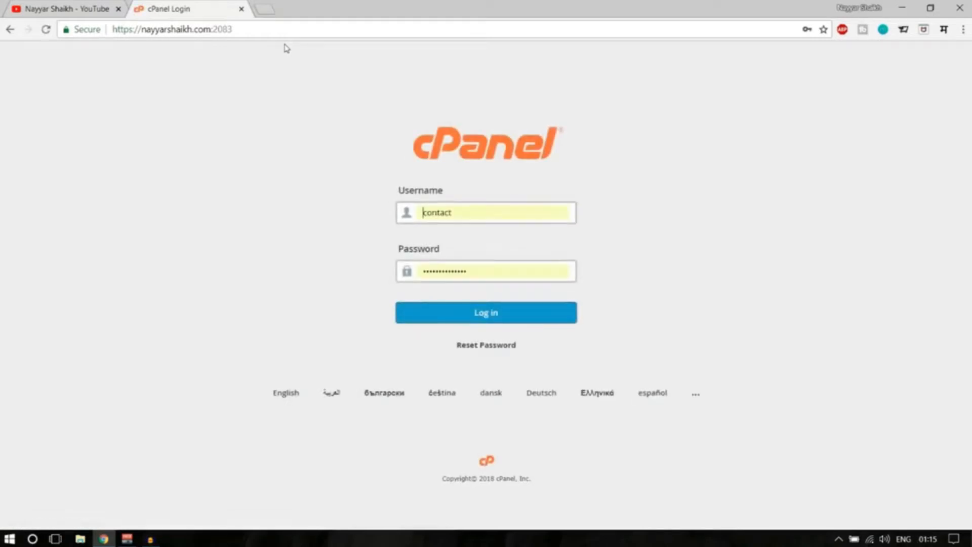
Step: Log in to cPanel with the hosting account saved in Chrome's autofill
click(471, 215)
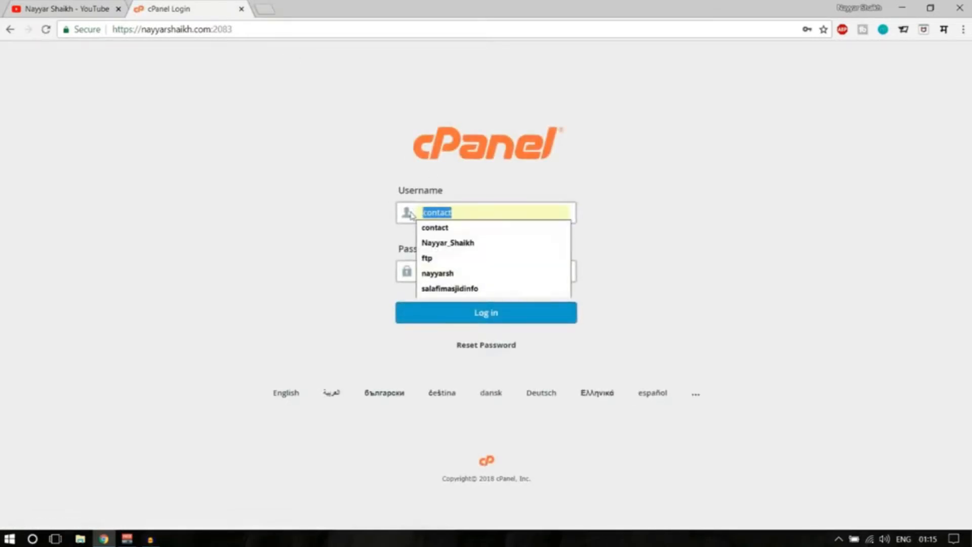
click(445, 273)
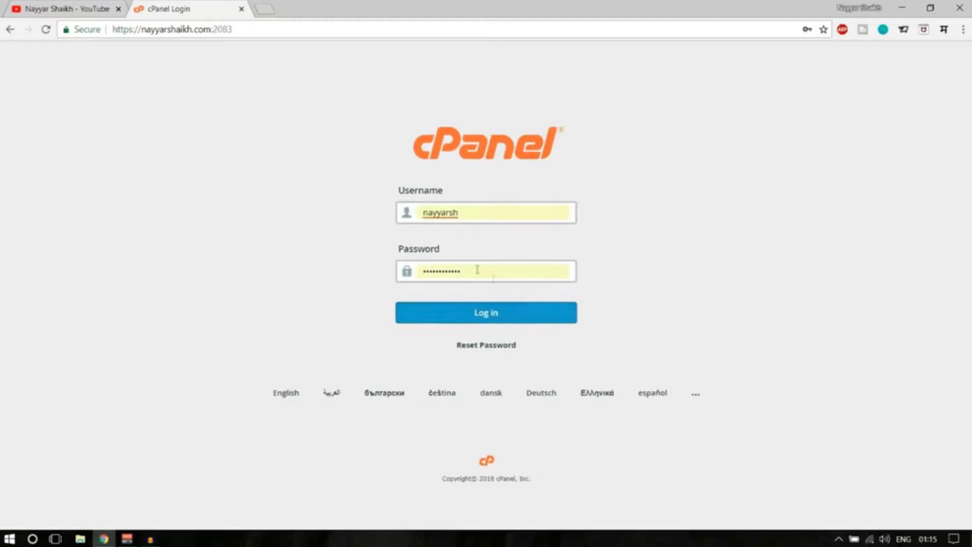
click(490, 318)
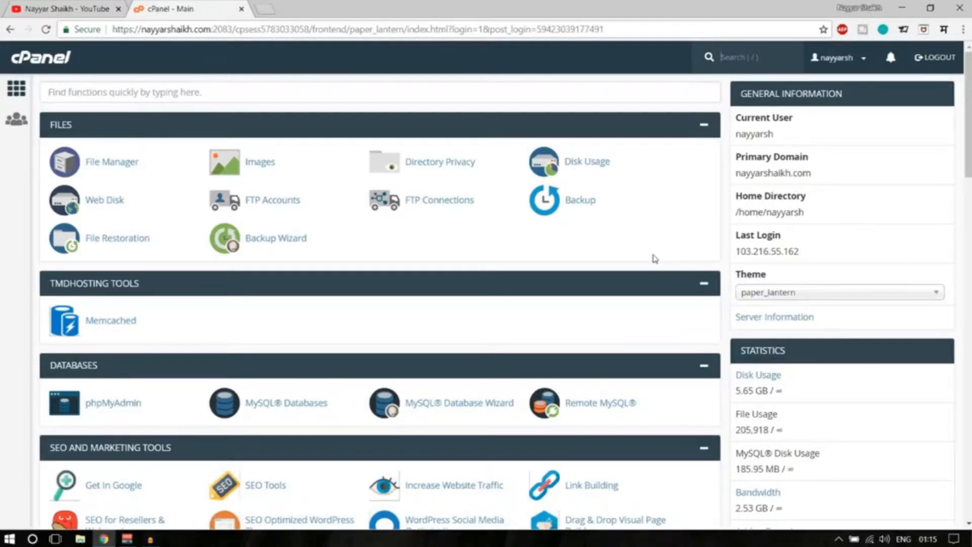
Step: Find 'email account' on the dashboard with Ctrl+F and open Email Accounts
scroll(667, 405, down, 5)
scroll(667, 405, down, 3)
scroll(663, 421, up, 10)
scroll(508, 255, down, 6)
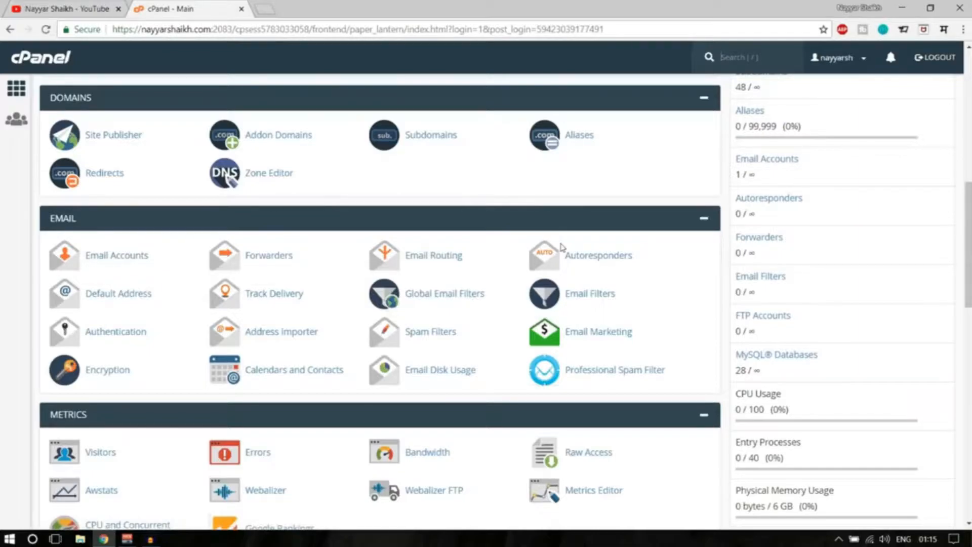
key(ctrl+f)
text(email )
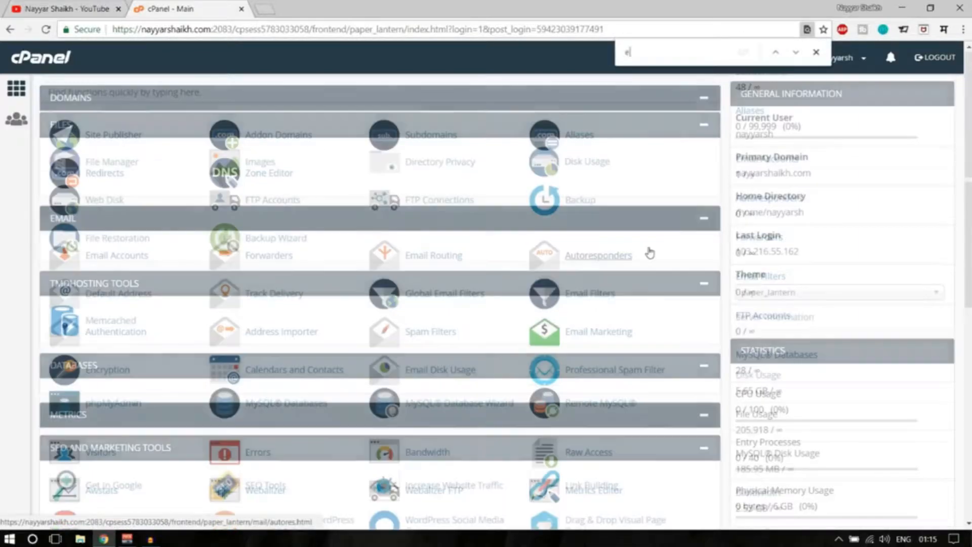
text(account)
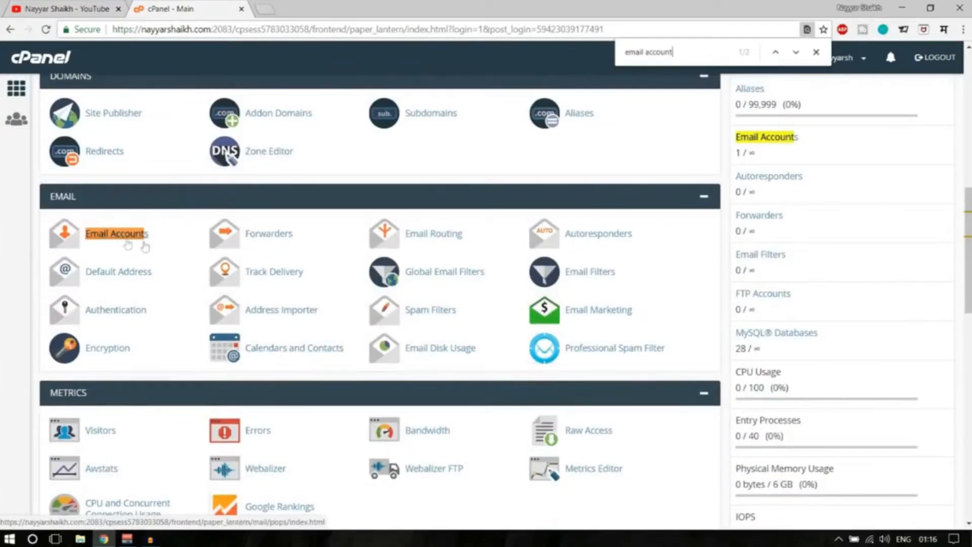
click(115, 237)
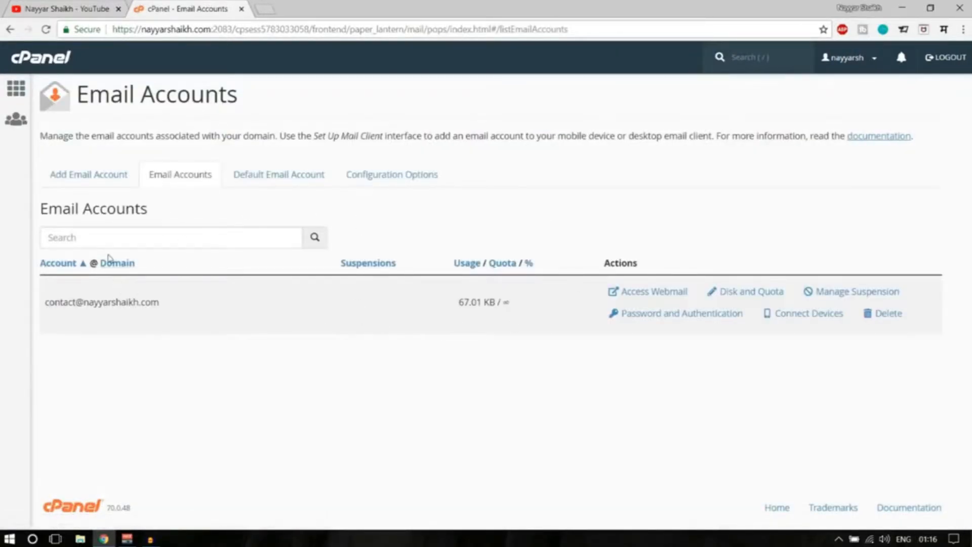
Step: On the Add Email Account form, enter 'support' as the new mailbox username
double_click(59, 302)
drag(58, 303, 186, 308)
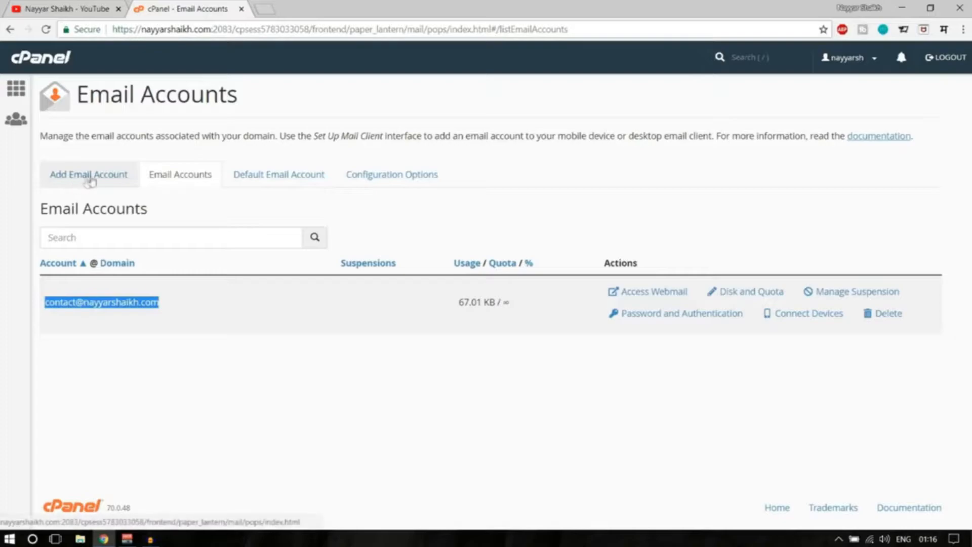
click(97, 183)
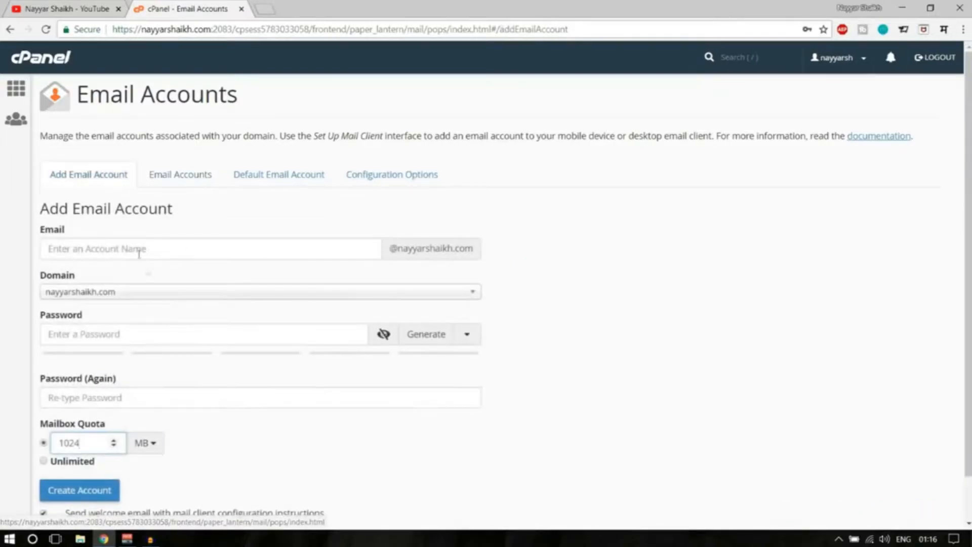
click(147, 249)
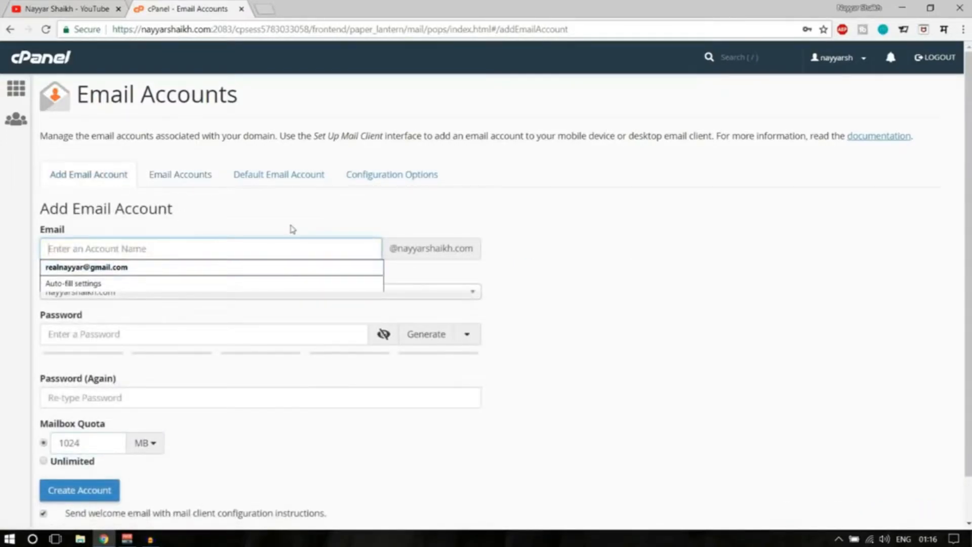
text(support)
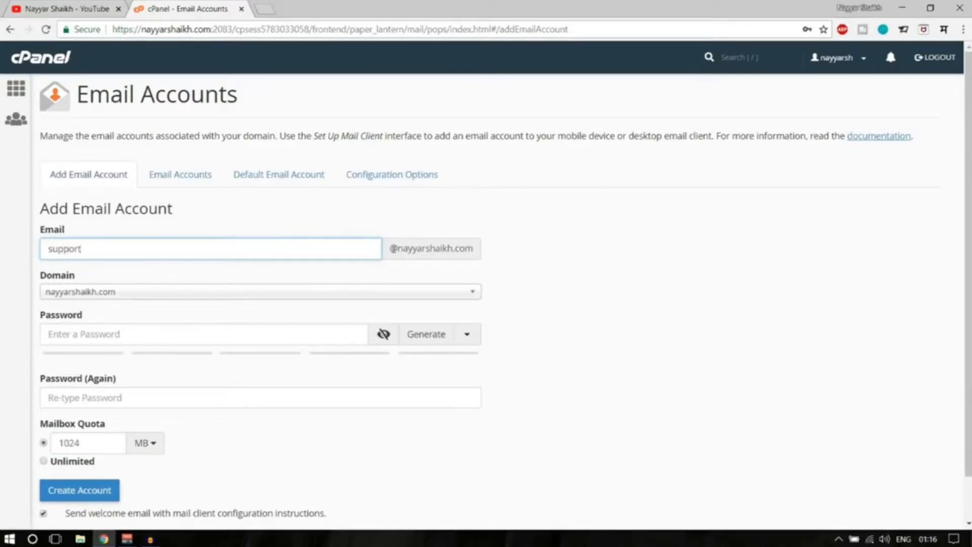
drag(390, 248, 473, 249)
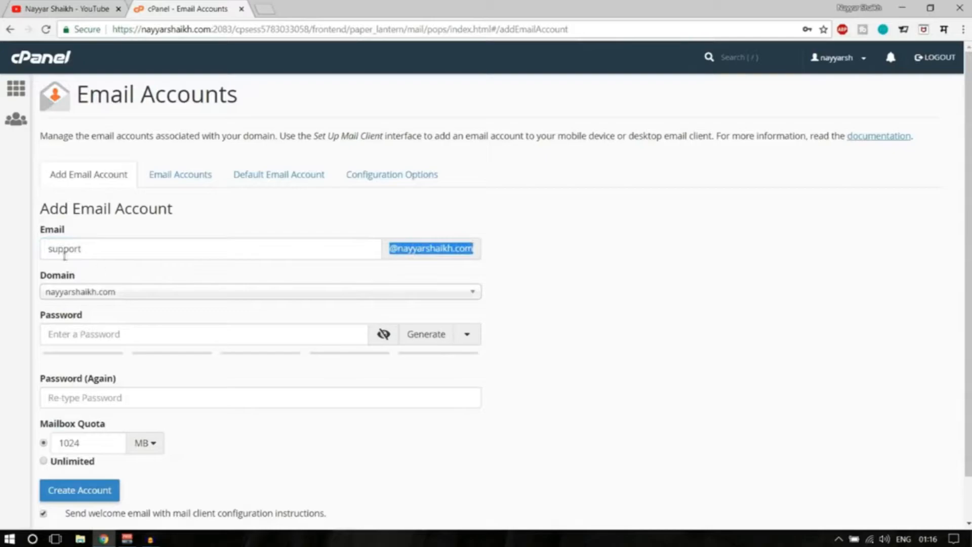
click(572, 267)
Step: Enter the new mailbox's password and its confirmation
scroll(182, 336, down, 1)
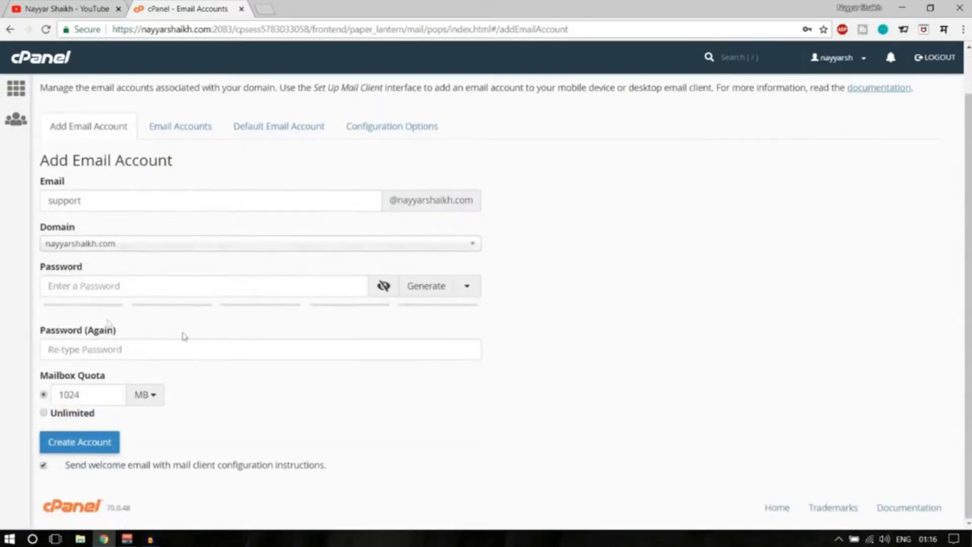
click(100, 285)
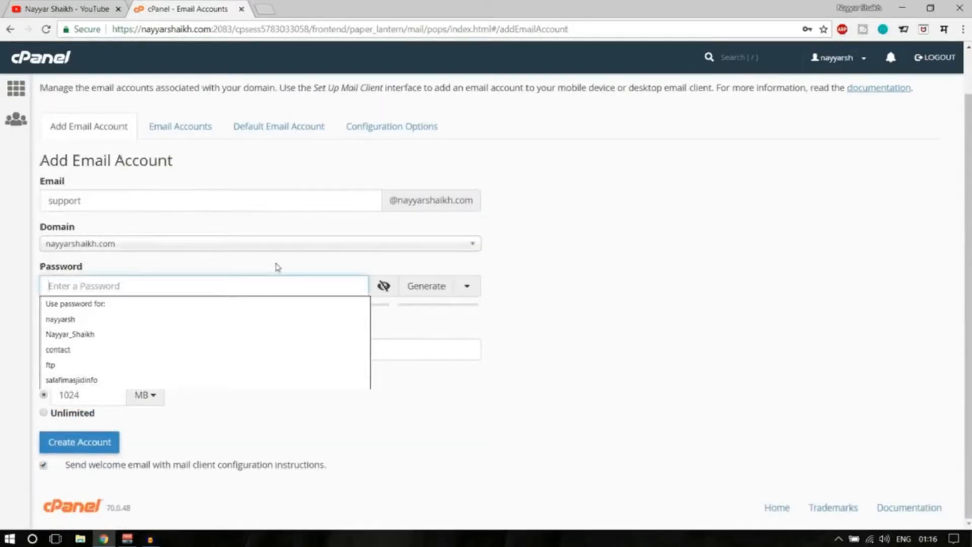
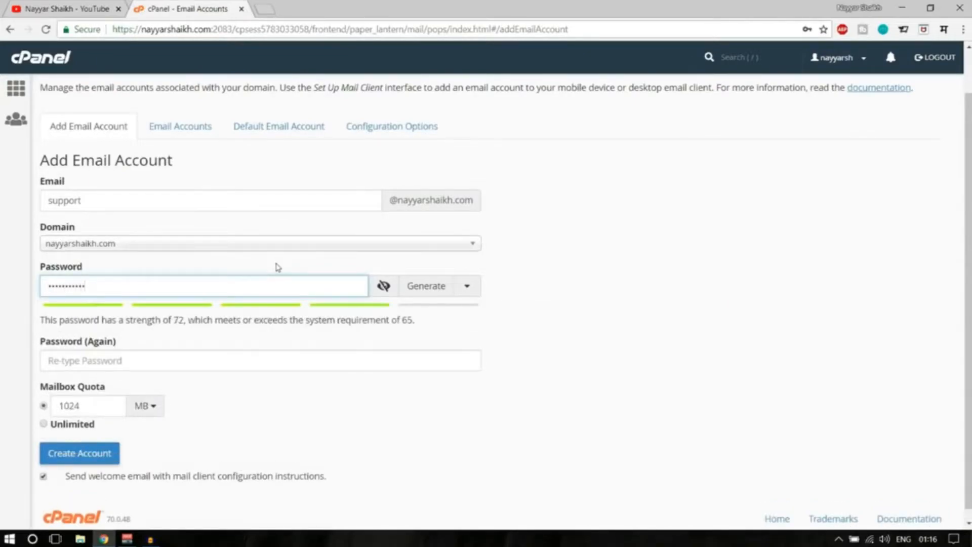
click(235, 359)
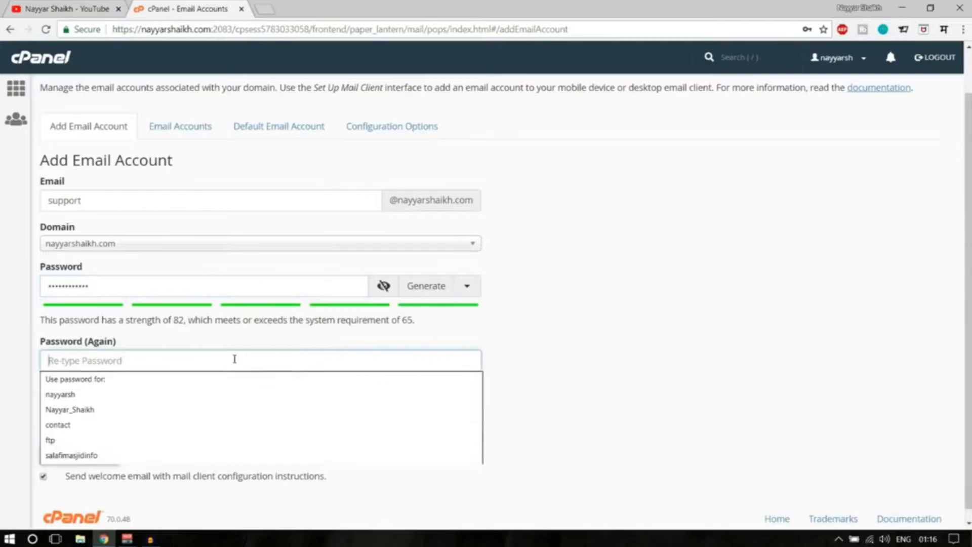
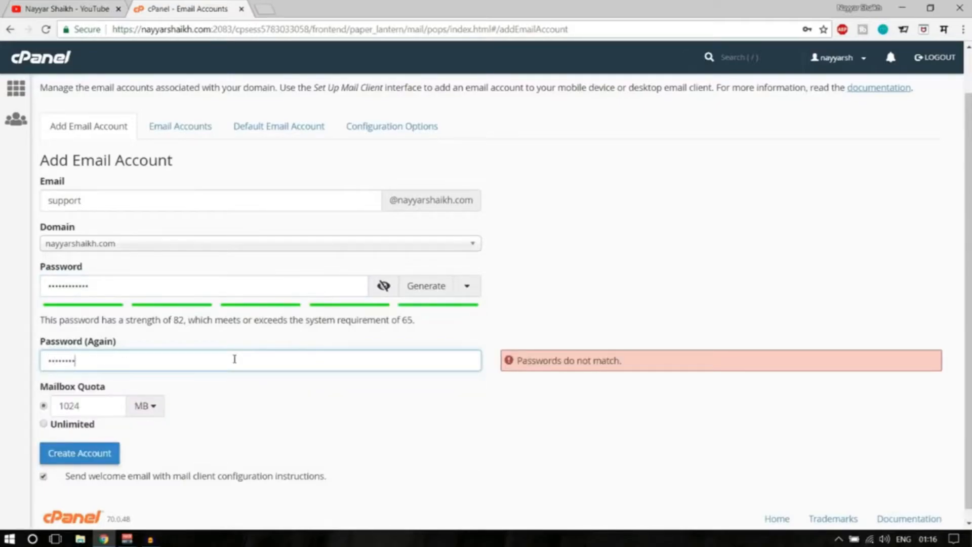
click(719, 318)
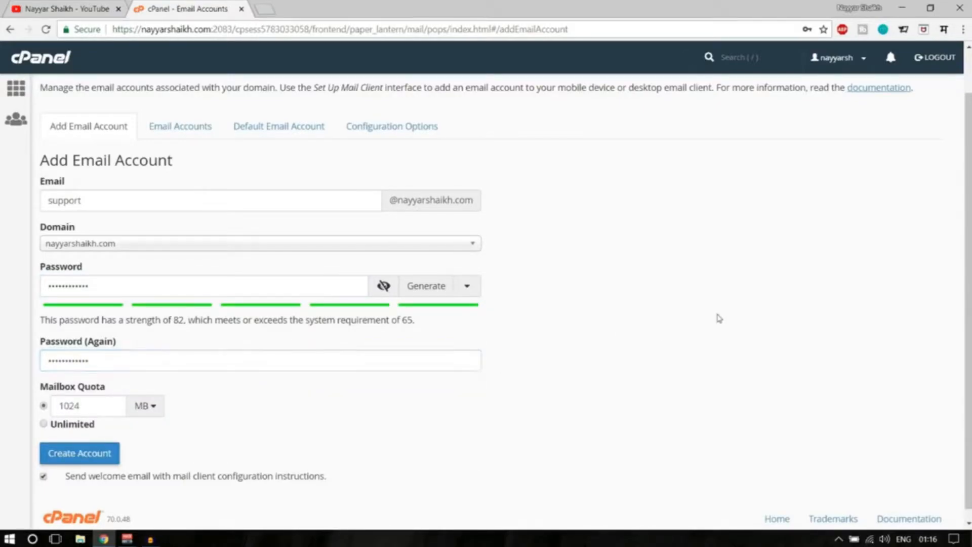
Step: Set the mailbox quota to 1024 MB after briefly trying Unlimited
scroll(714, 319, down, 1)
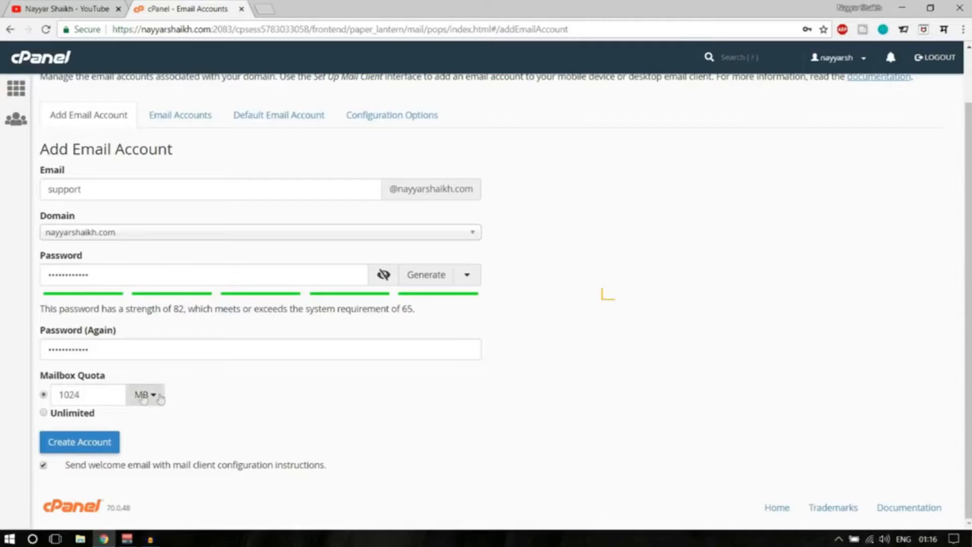
double_click(75, 396)
click(207, 405)
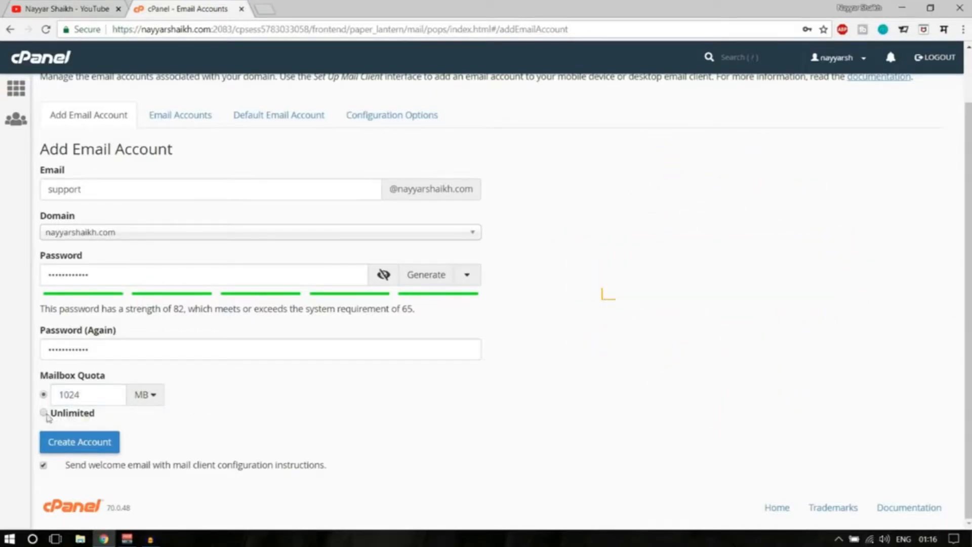
click(47, 414)
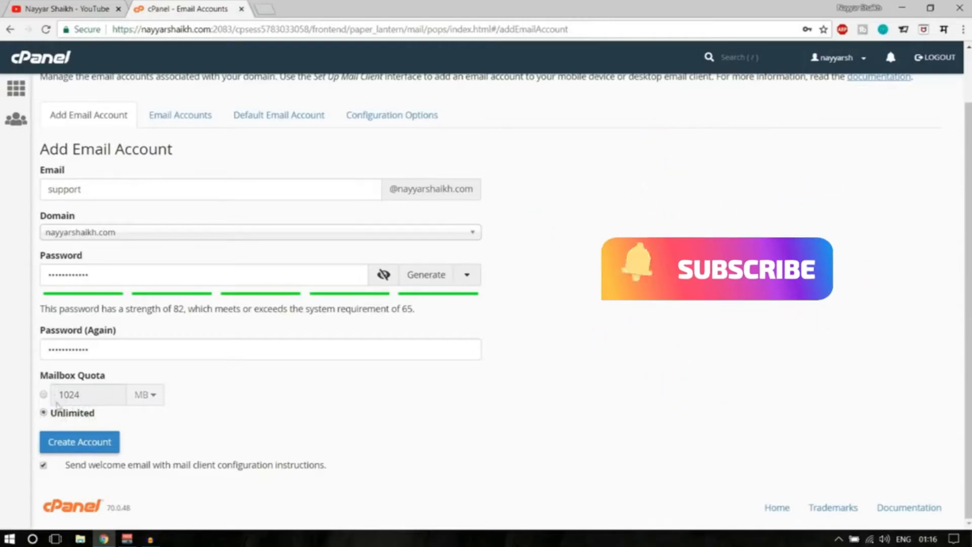
click(43, 395)
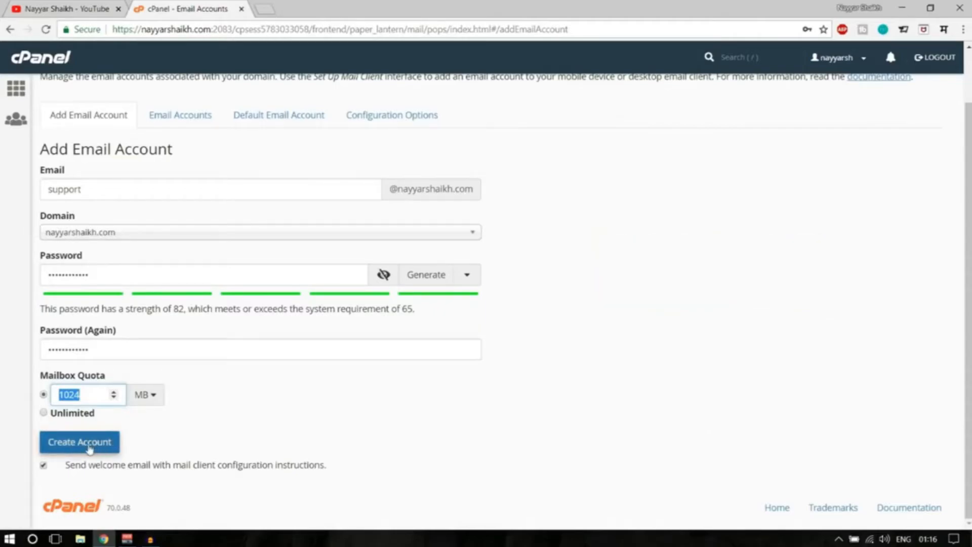
Step: Create the support mailbox, copy its full address from the success message, and view Configuration Options
click(88, 448)
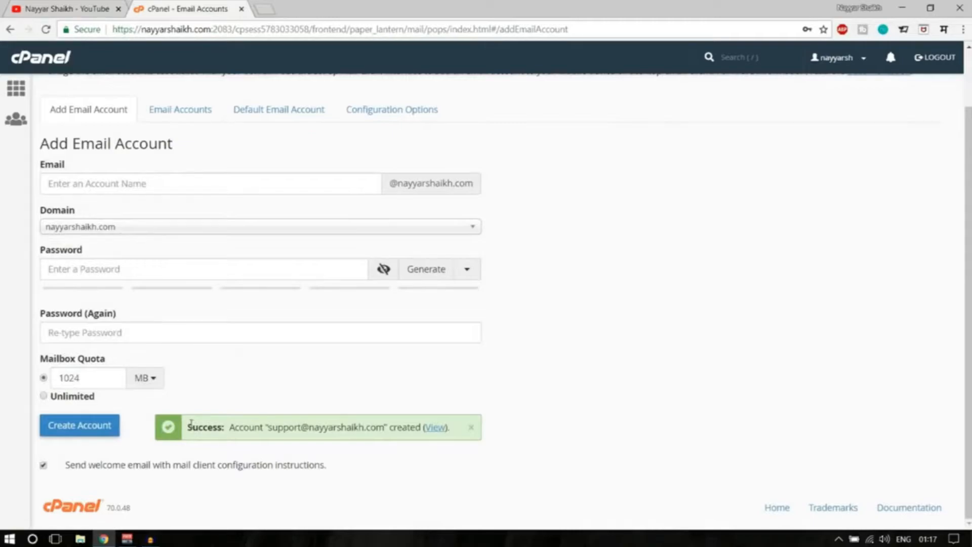
drag(191, 423, 366, 428)
click(309, 443)
drag(268, 430, 384, 427)
key(ctrl+c)
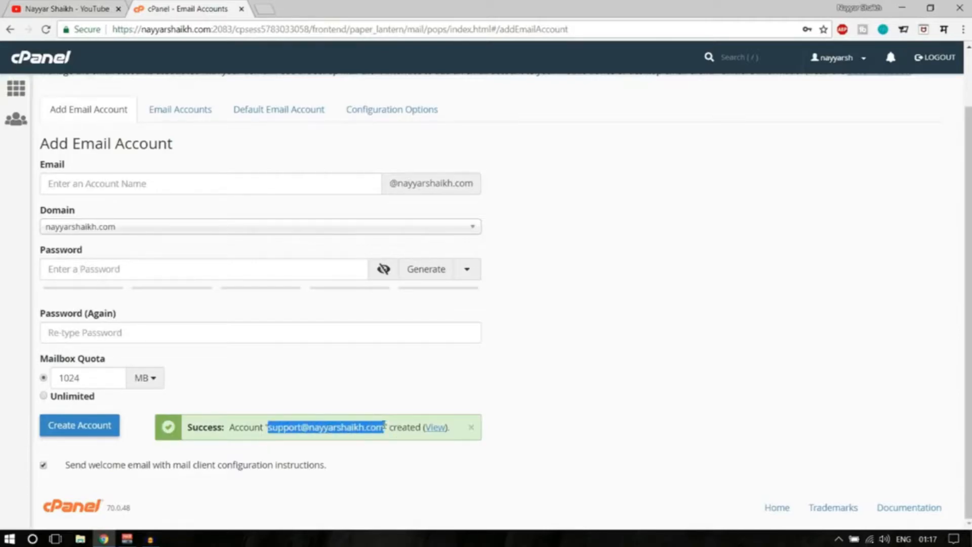
scroll(604, 401, up, 2)
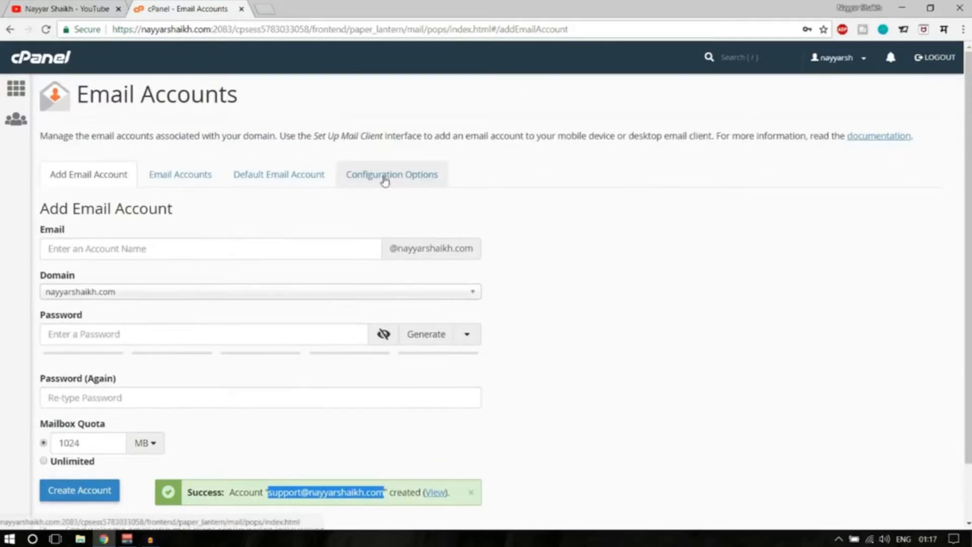
click(389, 178)
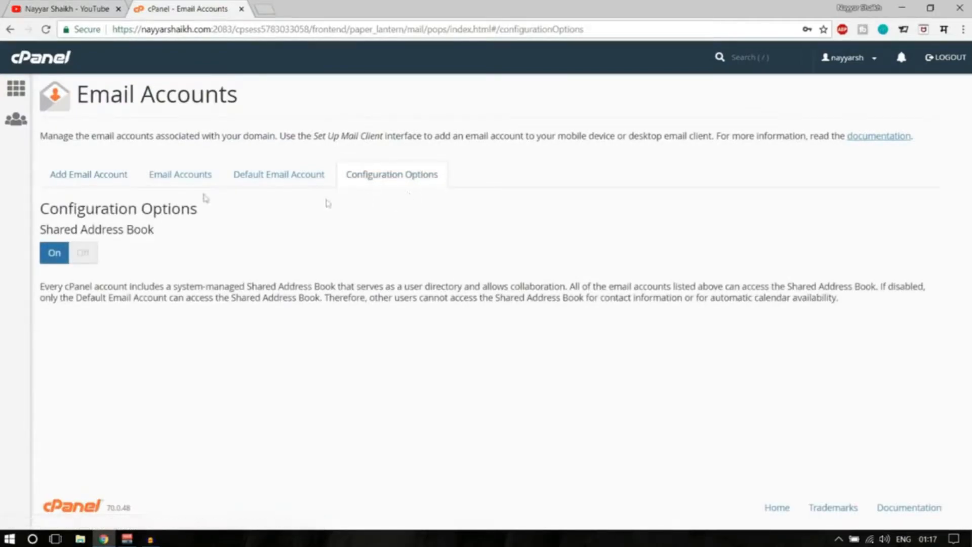
Step: Go back to Add Email Account, then load gmail.com in a new Chrome tab
click(96, 180)
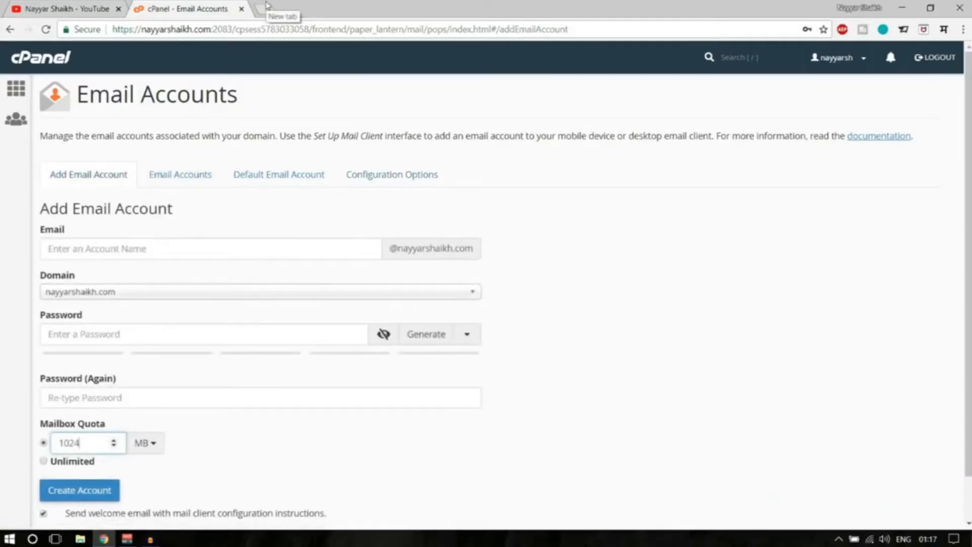
click(267, 7)
text(gmail.com)
key(Return)
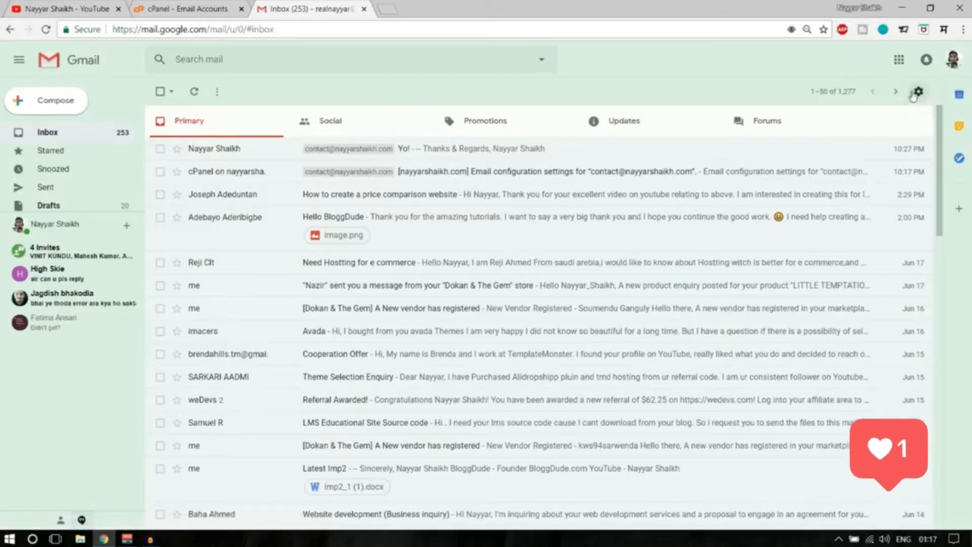
Step: Open Gmail's full settings on the Accounts and Import section
click(918, 92)
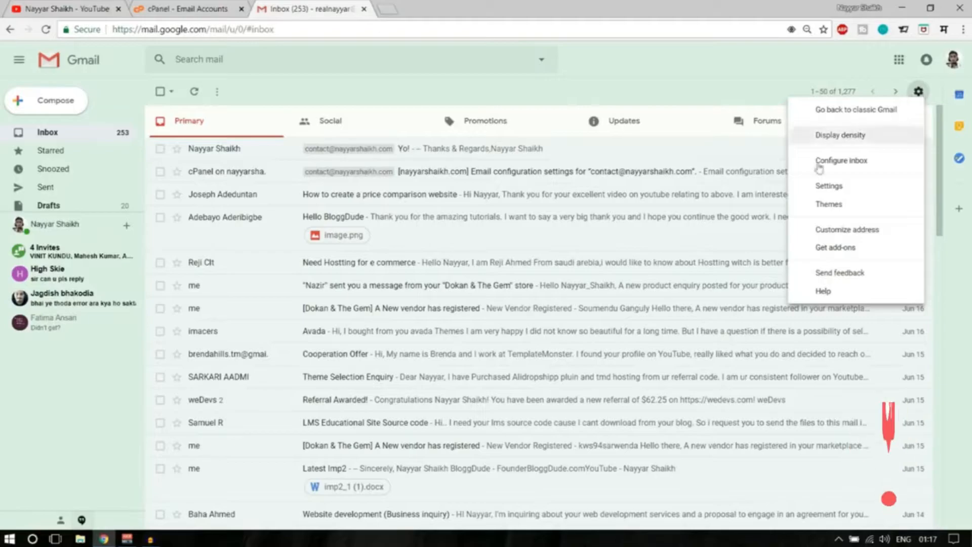
click(821, 187)
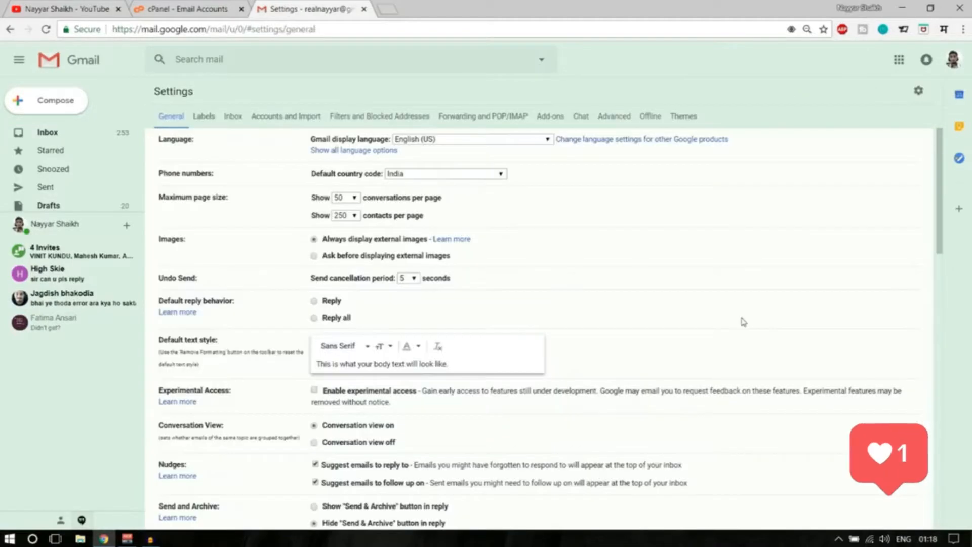
scroll(744, 322, down, 1)
scroll(744, 322, up, 1)
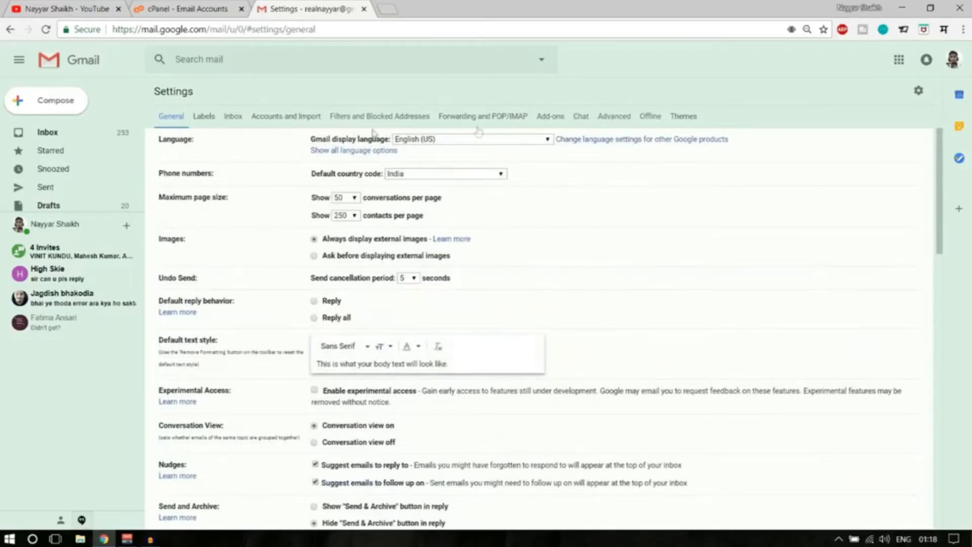
click(291, 120)
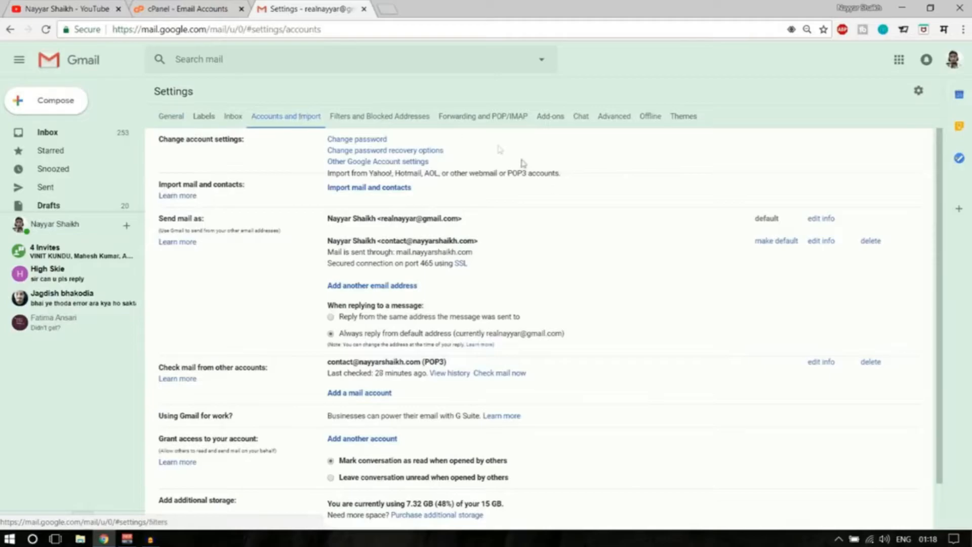
Step: Under Check mail from other accounts, start adding a new mail account
scroll(597, 248, down, 1)
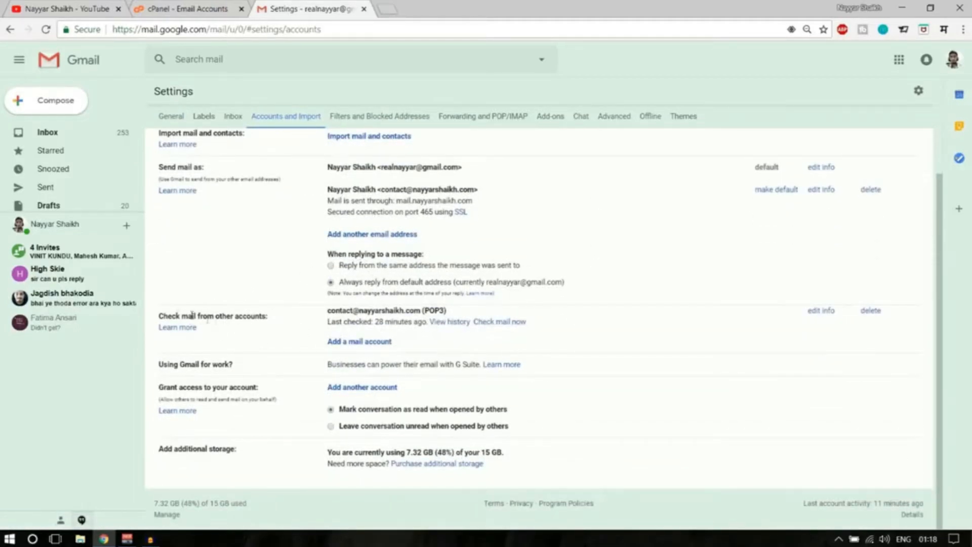
drag(158, 316, 434, 310)
click(282, 316)
click(367, 313)
drag(326, 314, 395, 311)
click(394, 310)
click(372, 344)
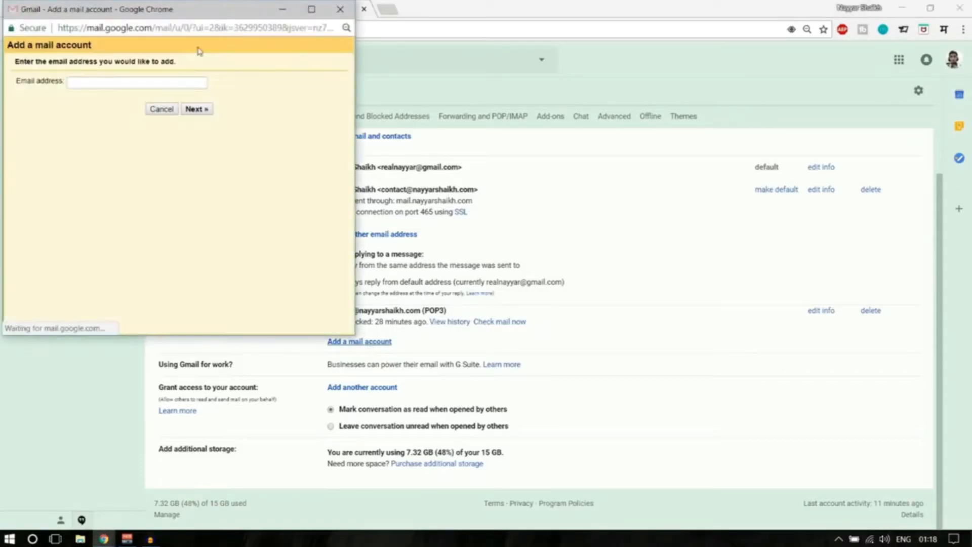
Step: Paste the support address into the add-account window and choose POP3 import
drag(170, 10, 480, 122)
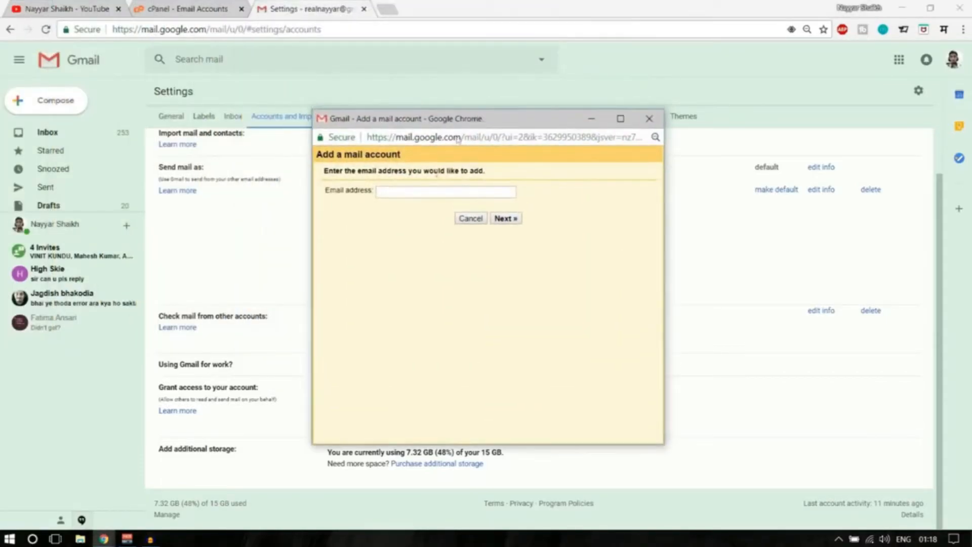
click(411, 193)
key(ctrl+v)
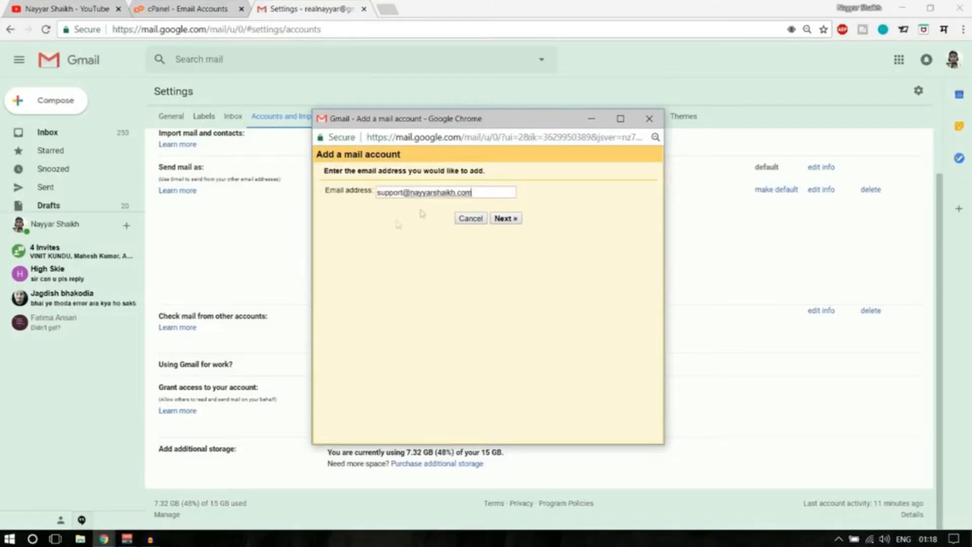
click(505, 219)
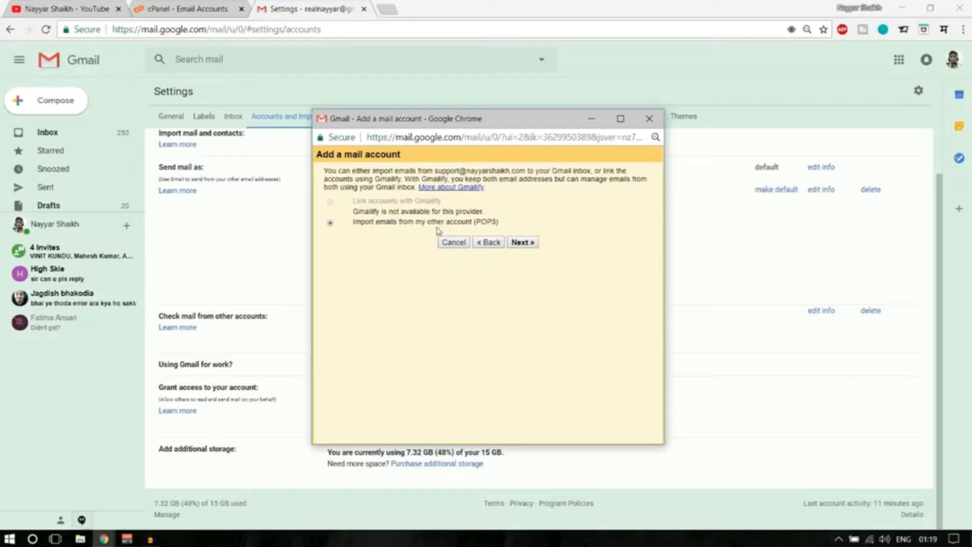
click(523, 242)
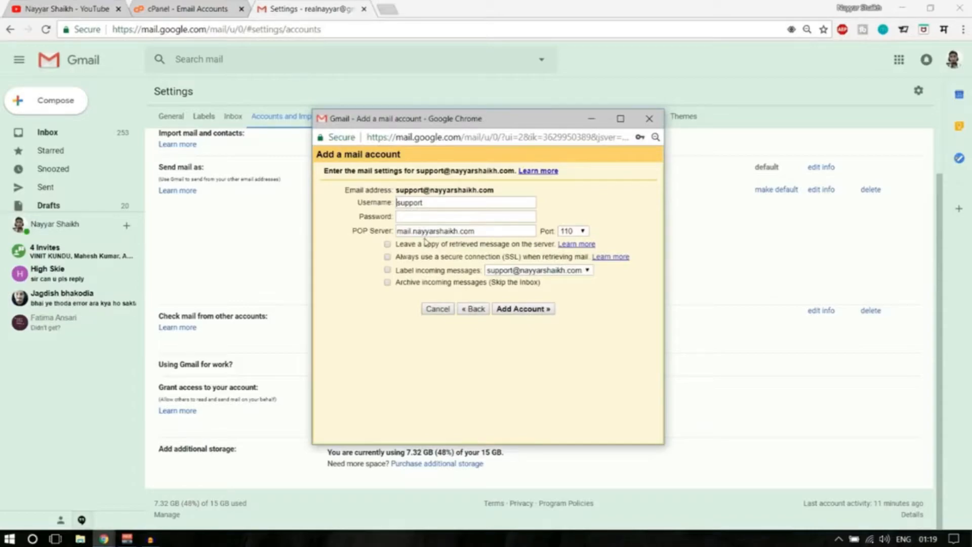
Step: Replace the POP username with the full support address and enter the mailbox password
drag(429, 203, 379, 201)
key(ctrl+v)
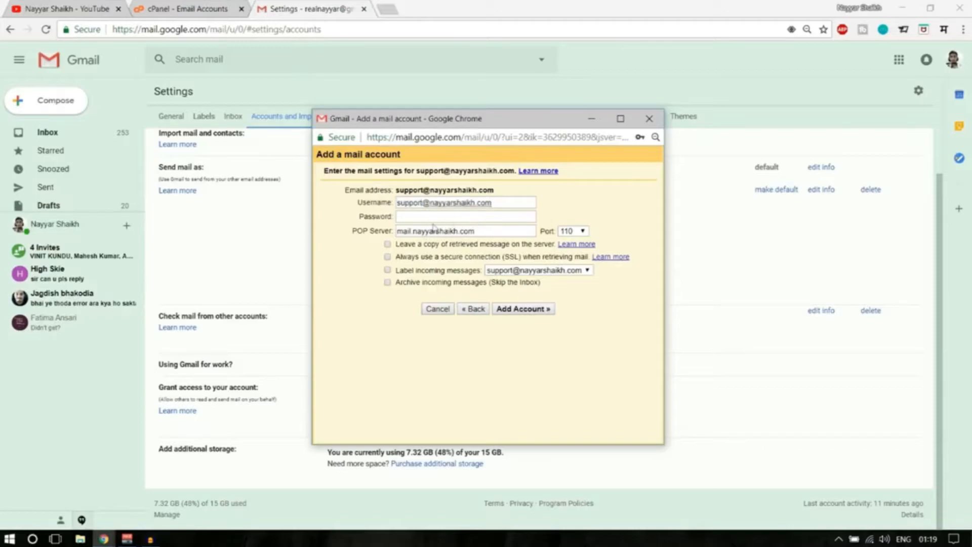
click(422, 217)
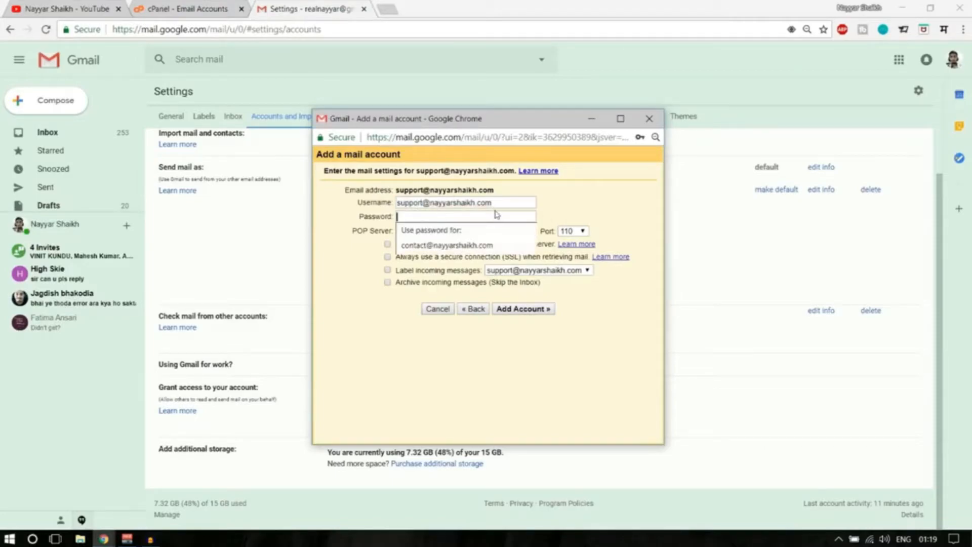
text(•)
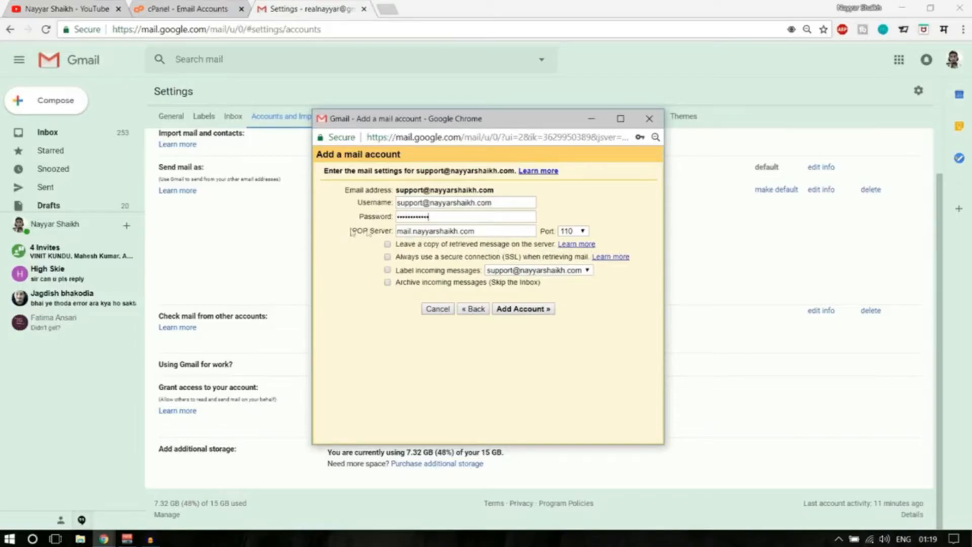
Step: Set the POP server port to 995
drag(493, 231, 398, 232)
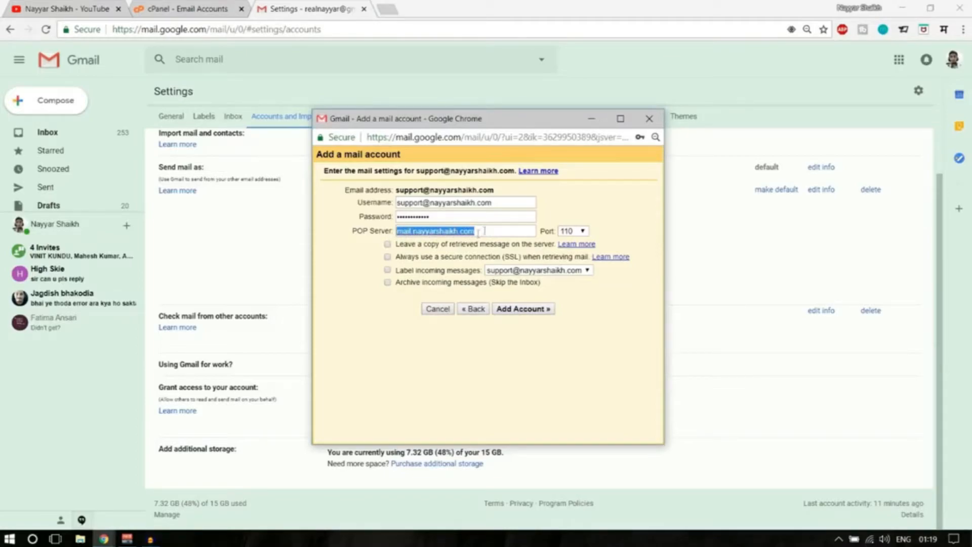
click(576, 232)
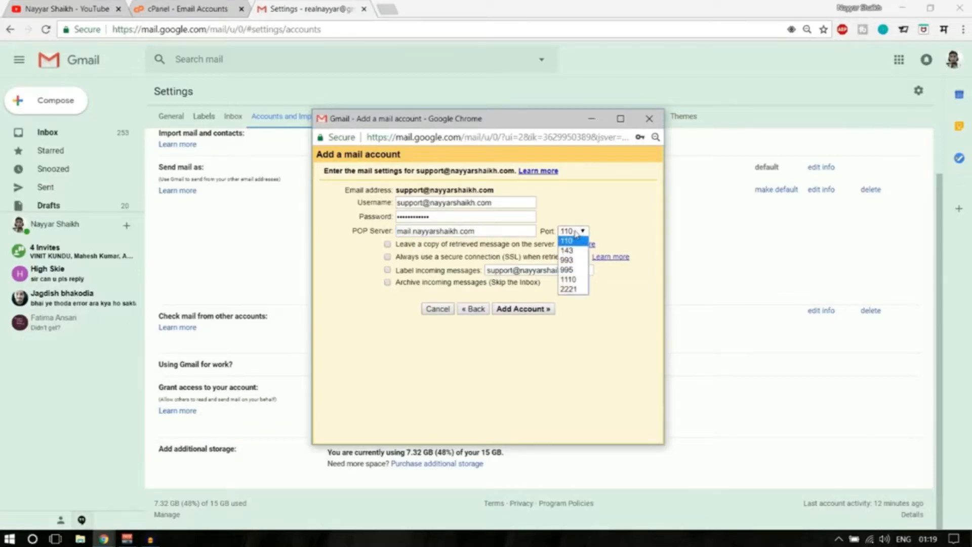
click(568, 240)
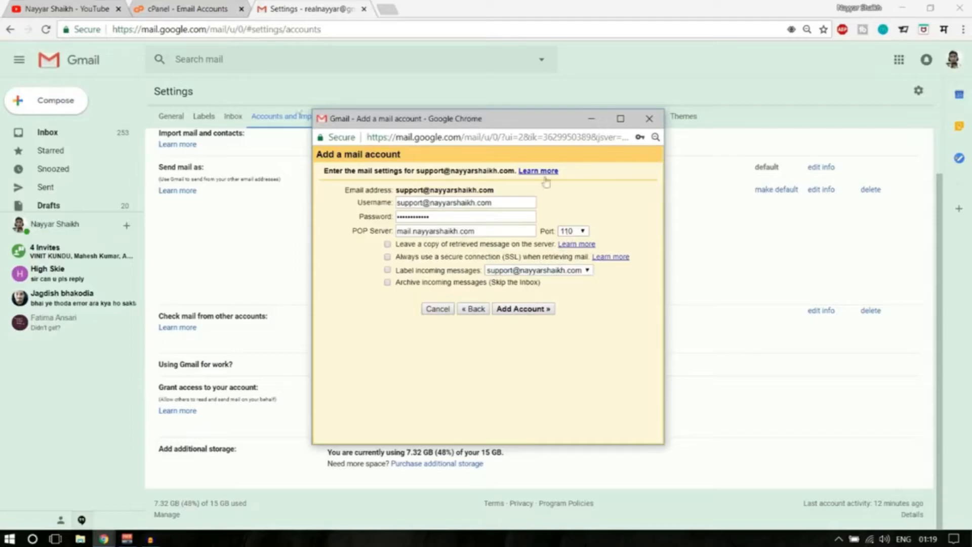
click(583, 231)
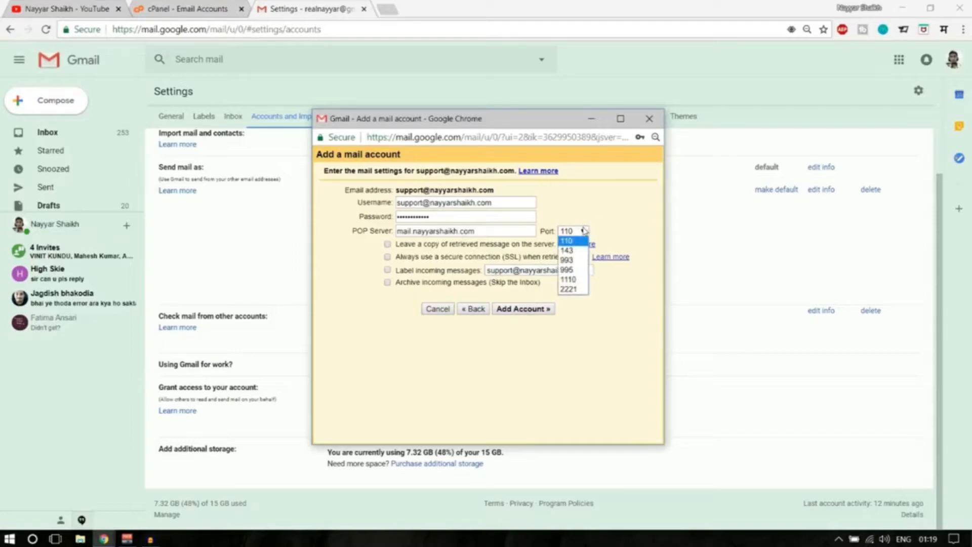
click(570, 270)
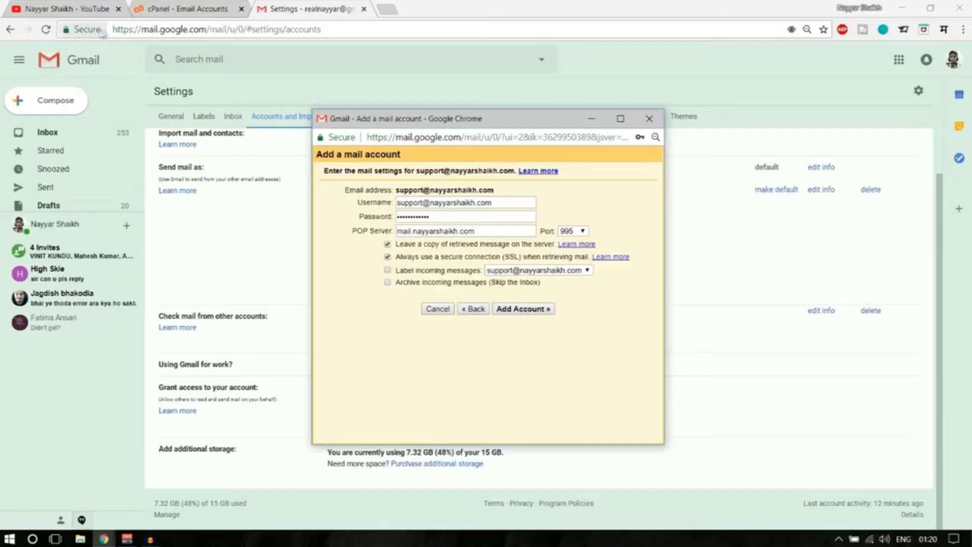
drag(113, 31, 134, 32)
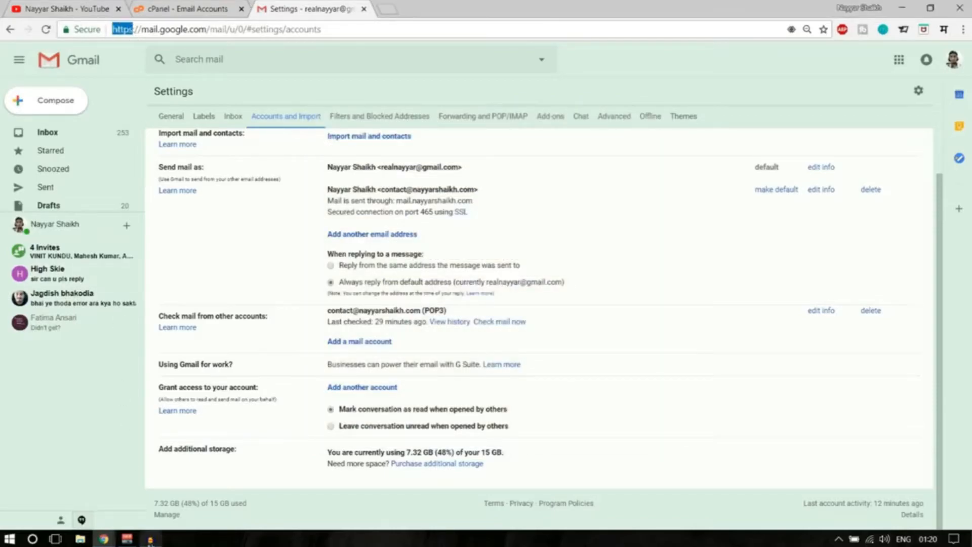
Step: Bring the mail account setup window back and enable labelling of incoming messages
mouse_move(105, 539)
click(177, 481)
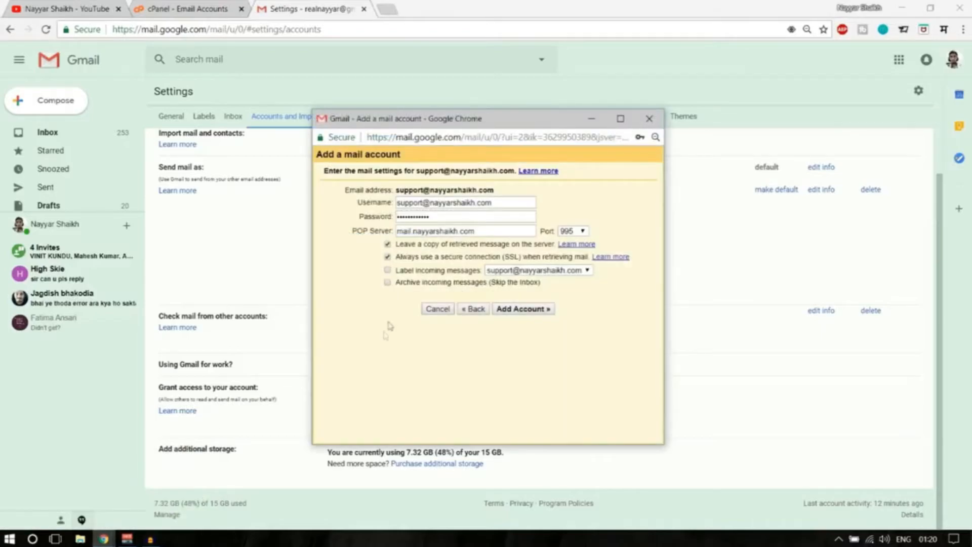
click(388, 269)
Step: Add the POP mail account, keep the prefilled sender name, and continue to the SMTP settings
click(532, 310)
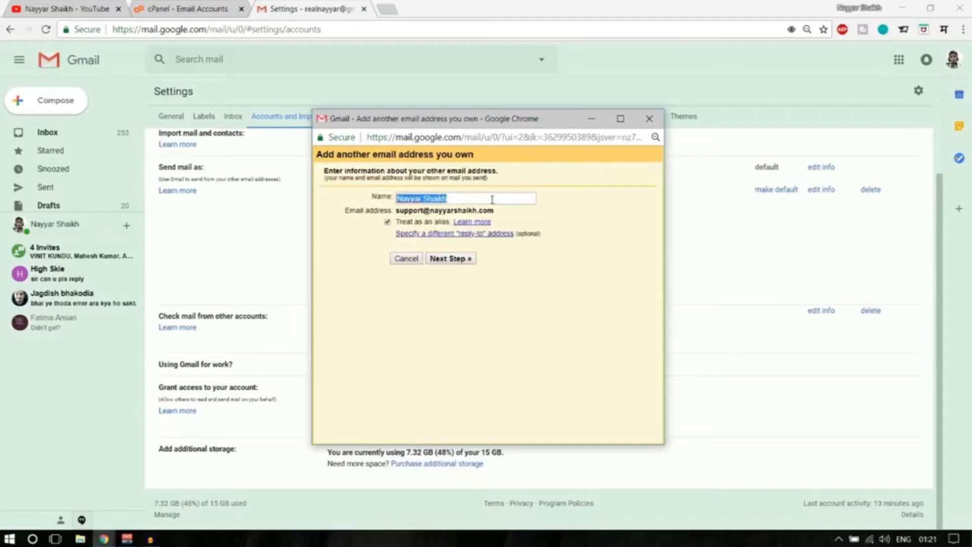
click(464, 199)
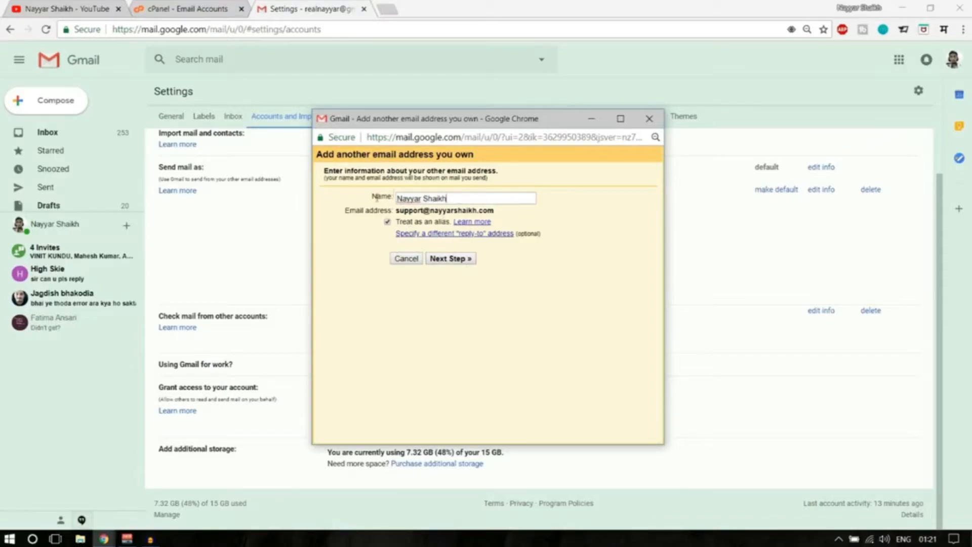
click(463, 260)
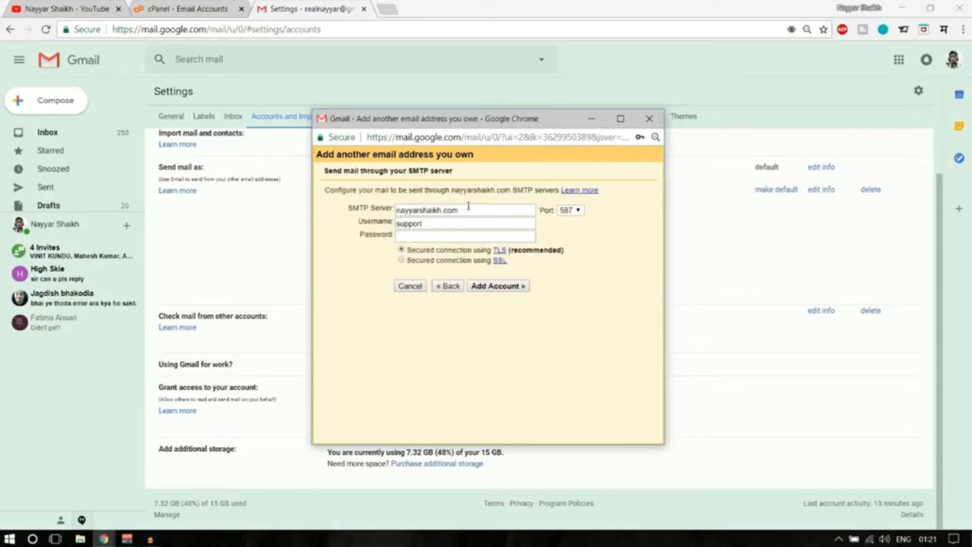
Step: Set the SMTP server to the domain's mail. host and the username to the full support address
drag(470, 209, 377, 209)
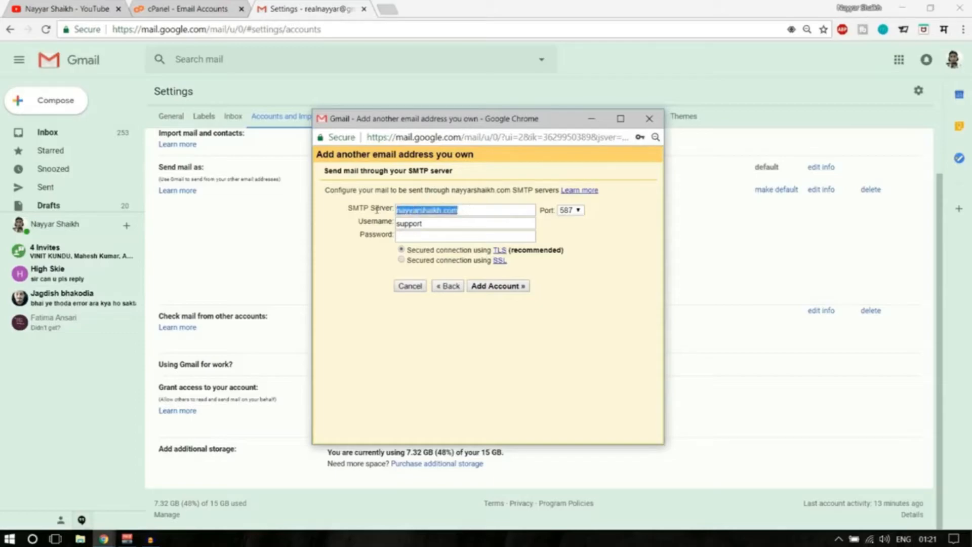
drag(446, 223, 372, 225)
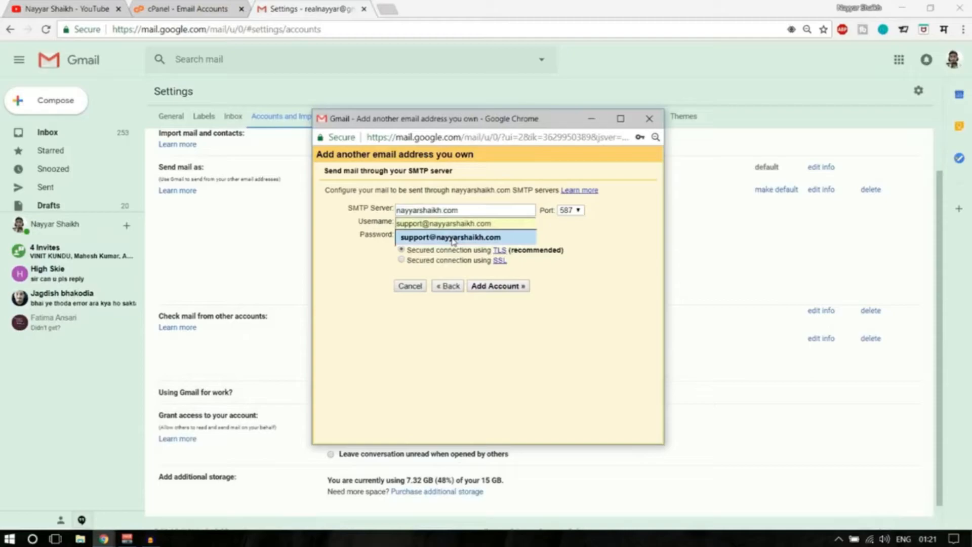
click(453, 241)
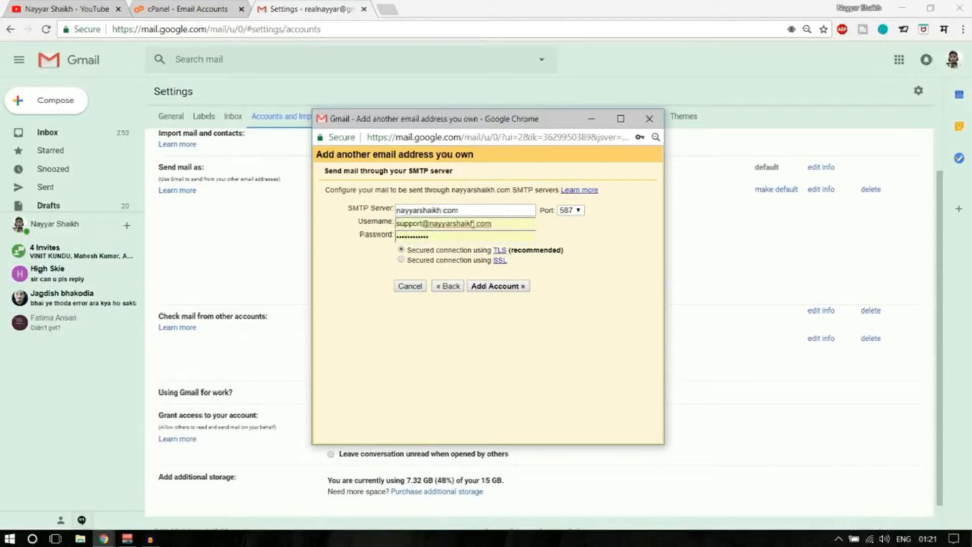
drag(504, 222, 386, 222)
click(640, 239)
drag(458, 211, 390, 212)
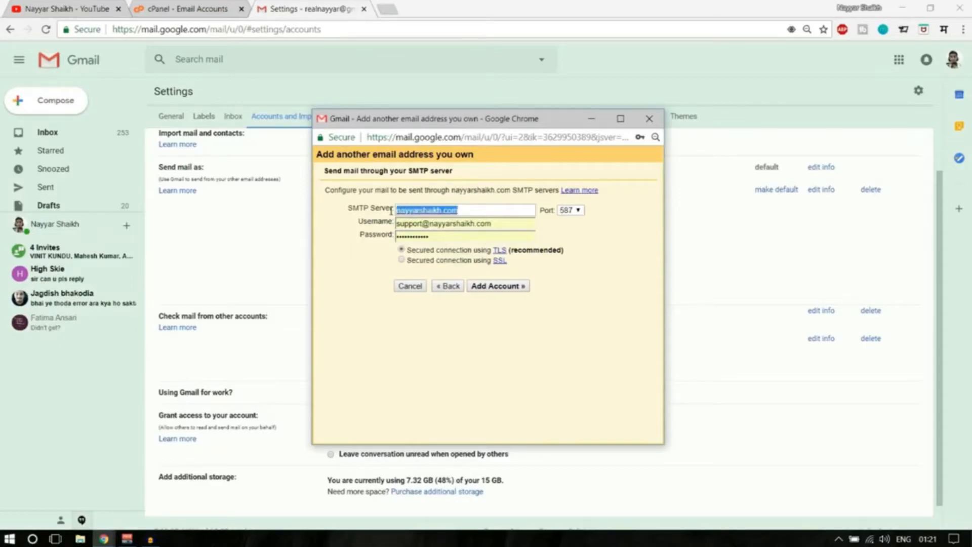
click(422, 212)
text(mail.)
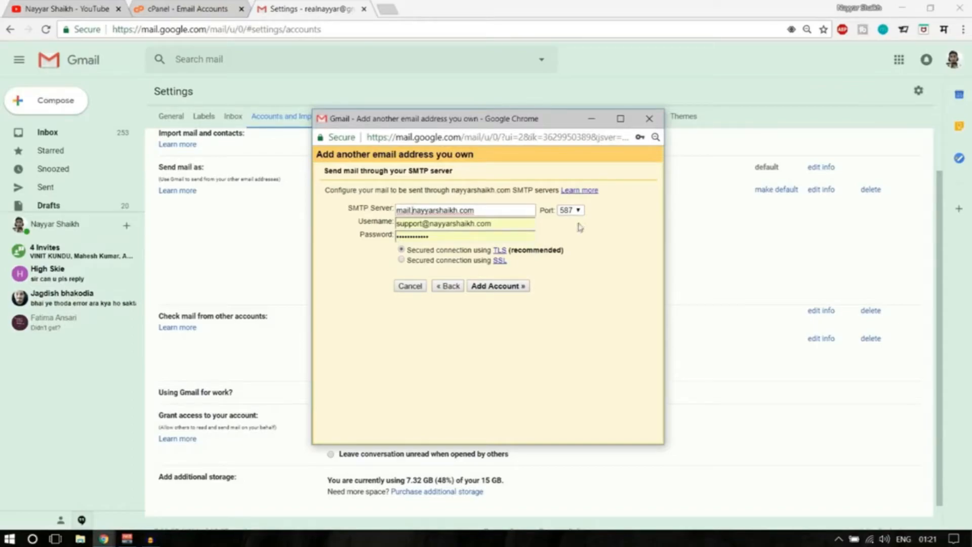
click(216, 15)
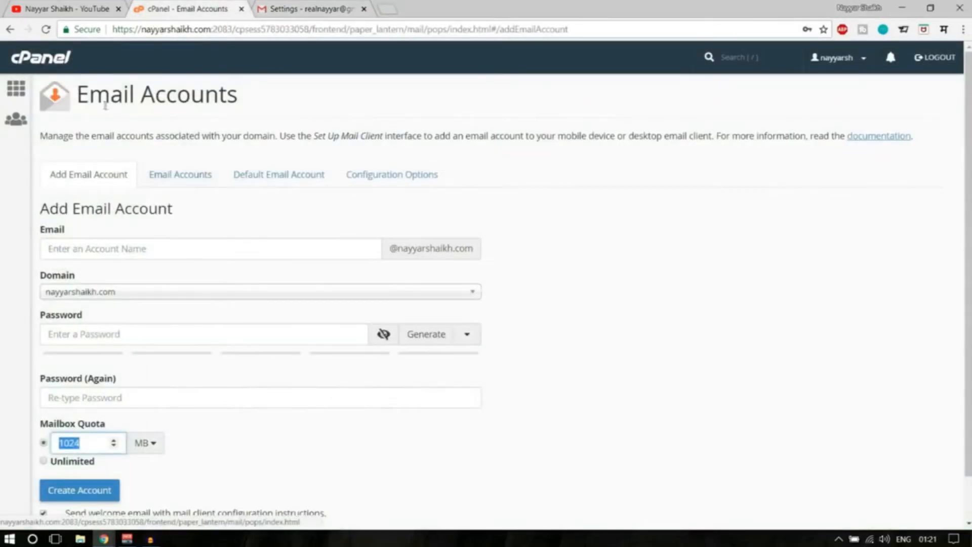
Step: From cPanel Home, go to Email Accounts and launch Access Webmail on the support@ account row
click(16, 88)
scroll(375, 176, down, 10)
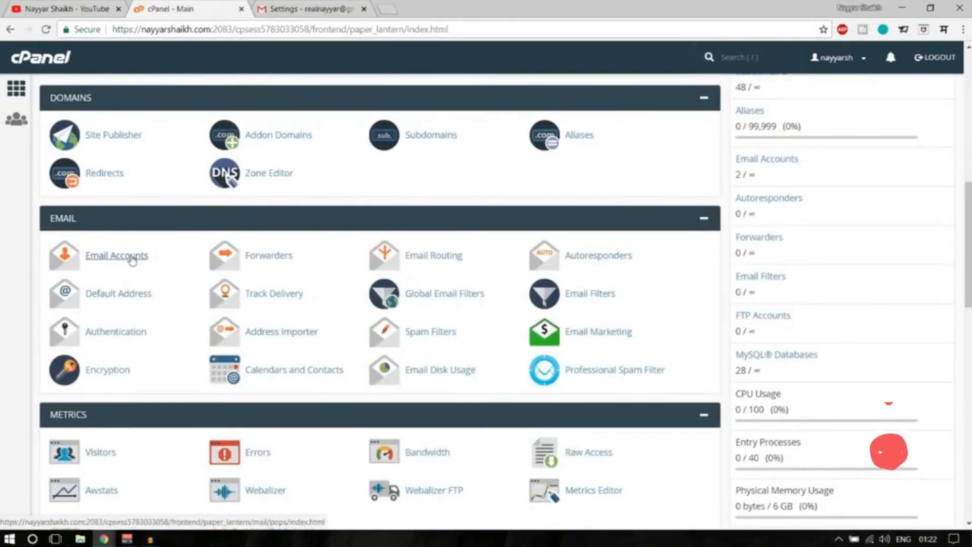
click(132, 261)
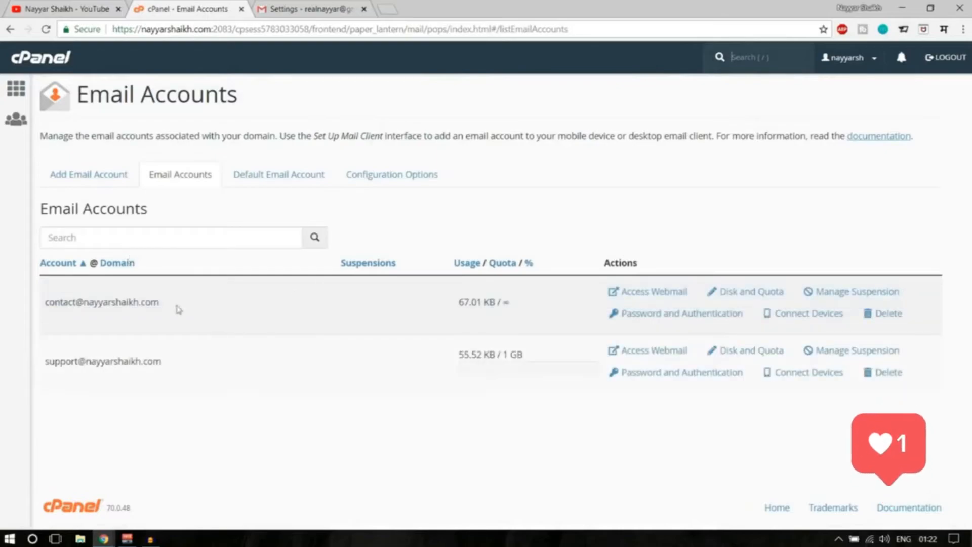
drag(45, 302, 153, 302)
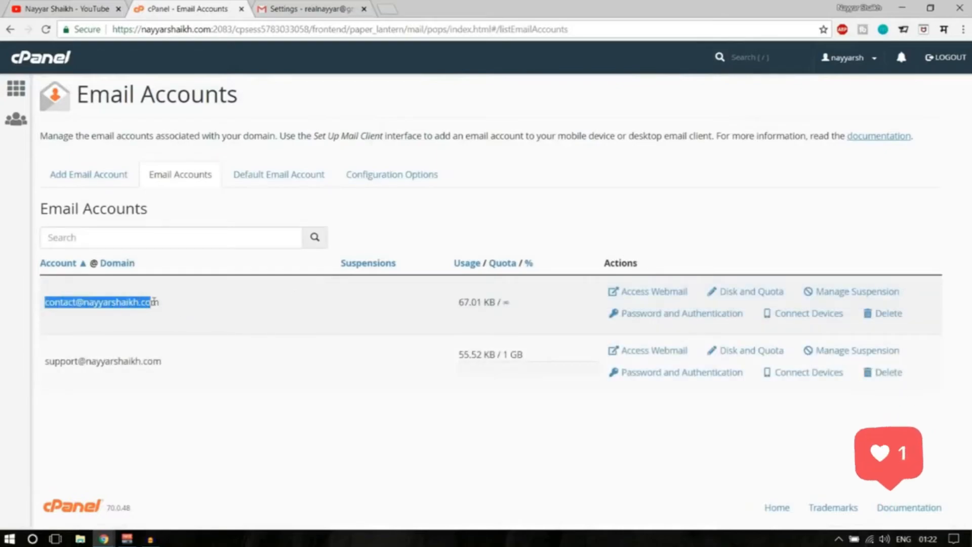
click(117, 375)
drag(33, 363, 167, 360)
click(167, 361)
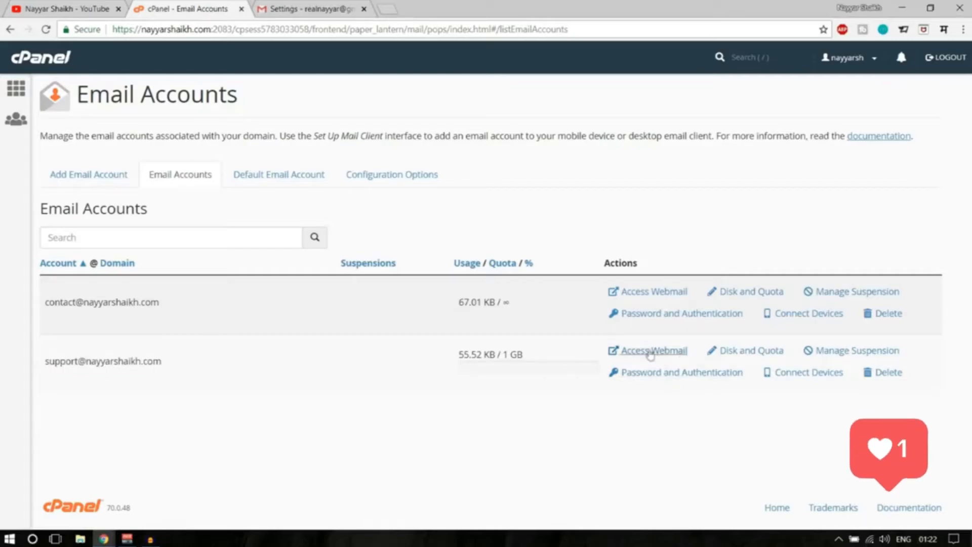
click(654, 351)
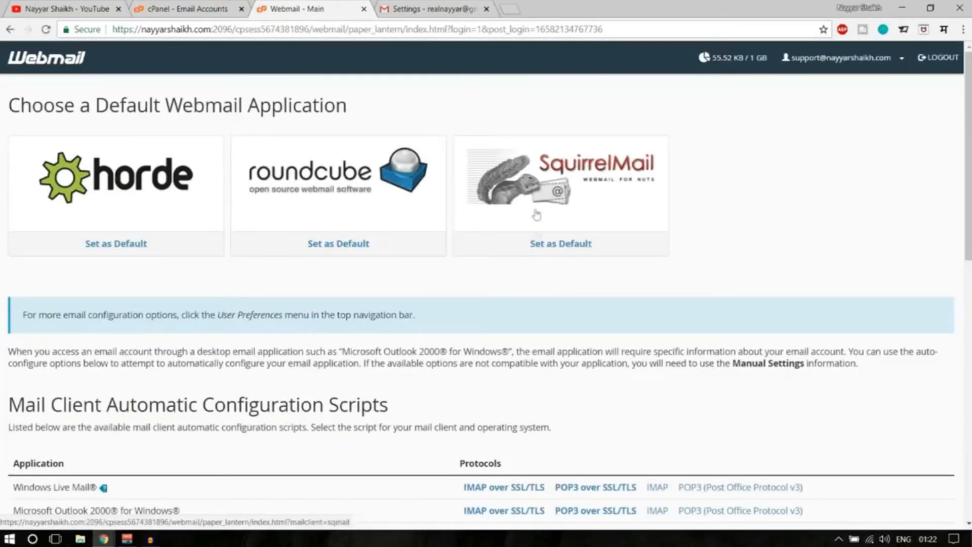
Step: Open the mailbox in Roundcube and its email configuration settings message
click(345, 180)
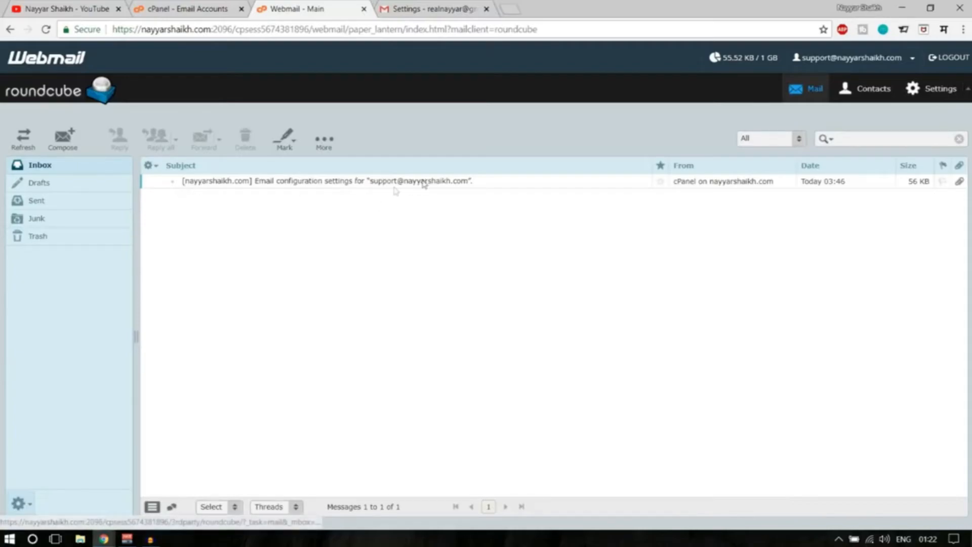
double_click(290, 185)
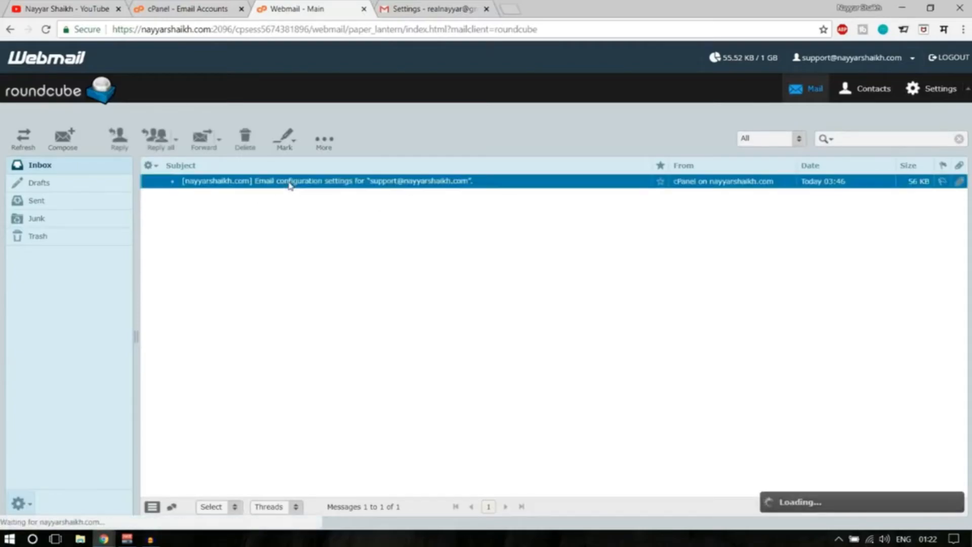
scroll(594, 318, down, 2)
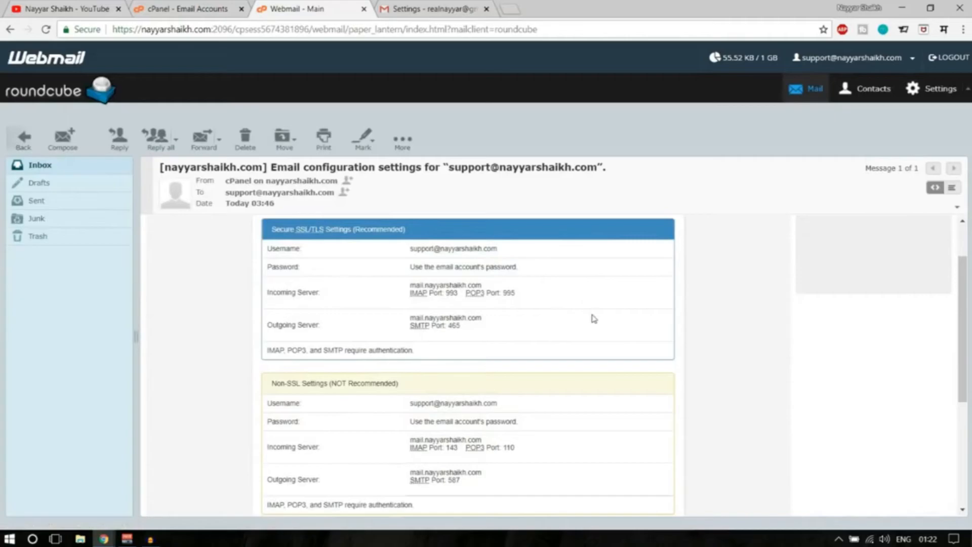
scroll(592, 317, up, 1)
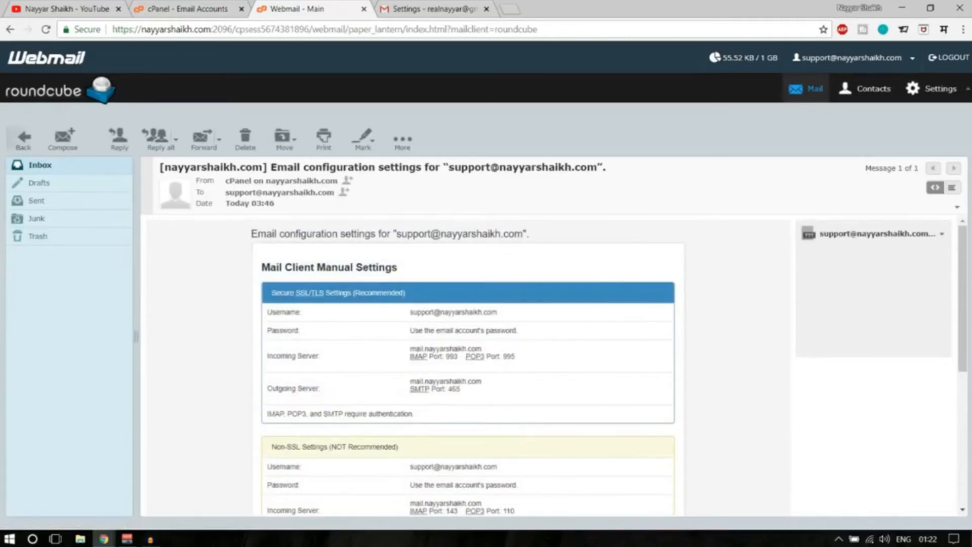
Step: Read the secure SSL/TLS settings: the username, the outgoing server and SMTP port 465
drag(479, 389, 394, 308)
scroll(394, 307, down, 3)
drag(482, 349, 281, 283)
click(392, 322)
scroll(395, 324, up, 2)
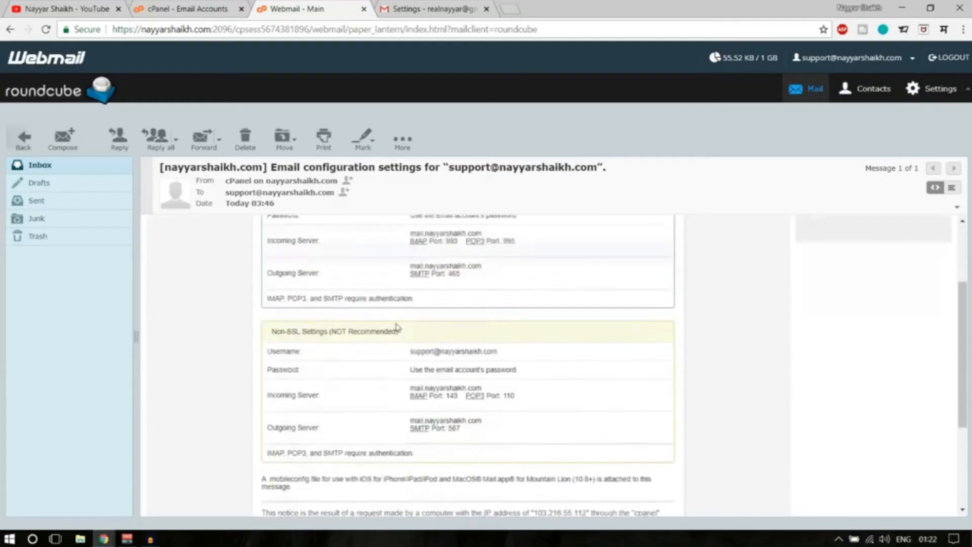
scroll(397, 326, up, 2)
drag(410, 312, 495, 320)
click(428, 331)
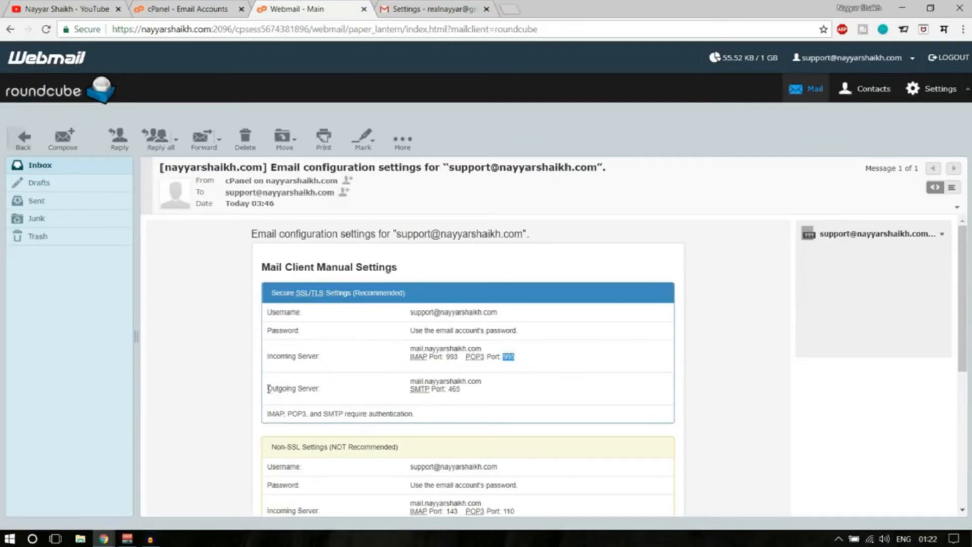
drag(268, 388, 338, 391)
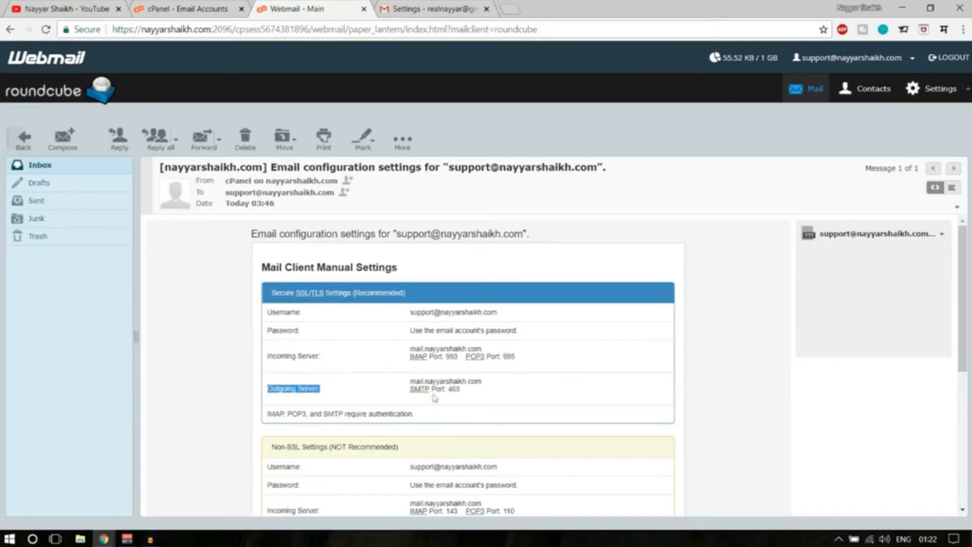
click(465, 393)
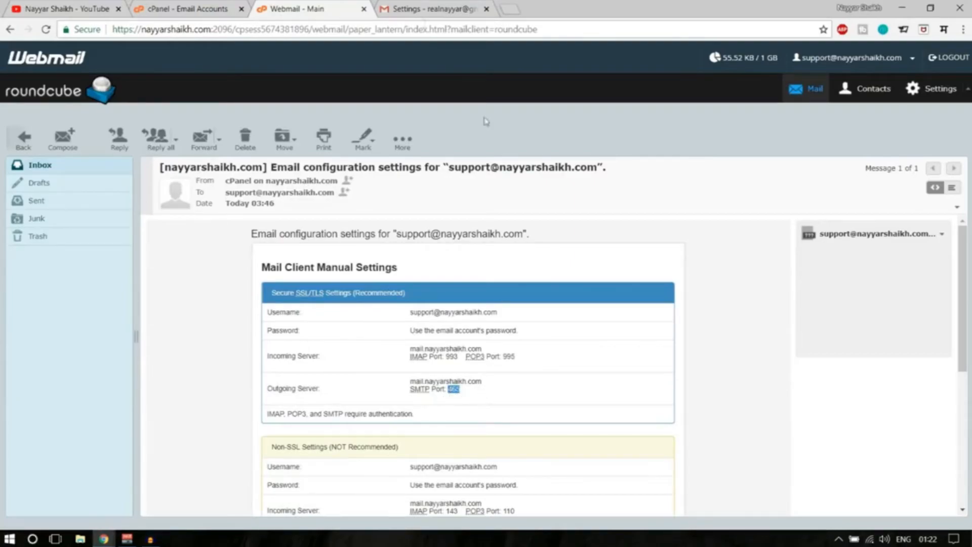
click(412, 7)
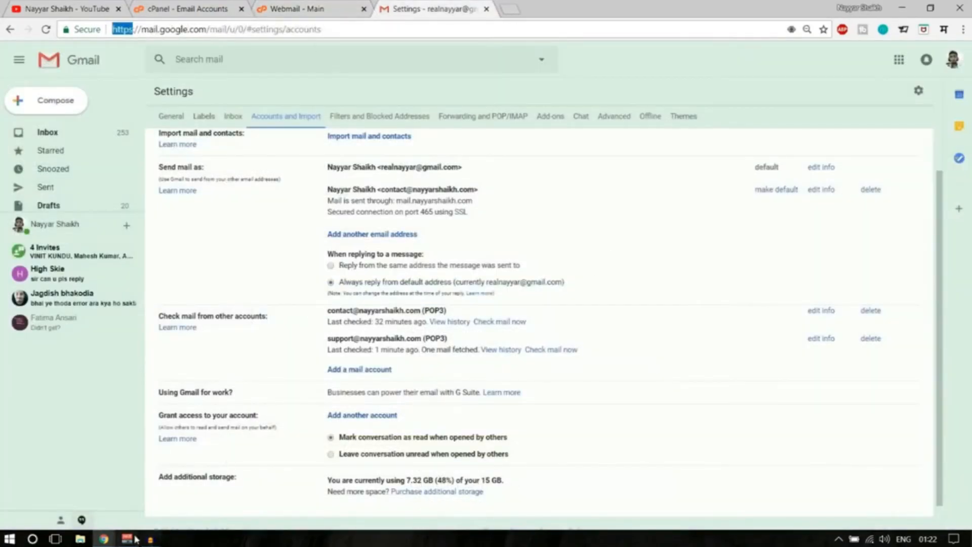
Step: Set the SMTP port to 465 in Gmail's add-address window
mouse_move(103, 539)
click(215, 490)
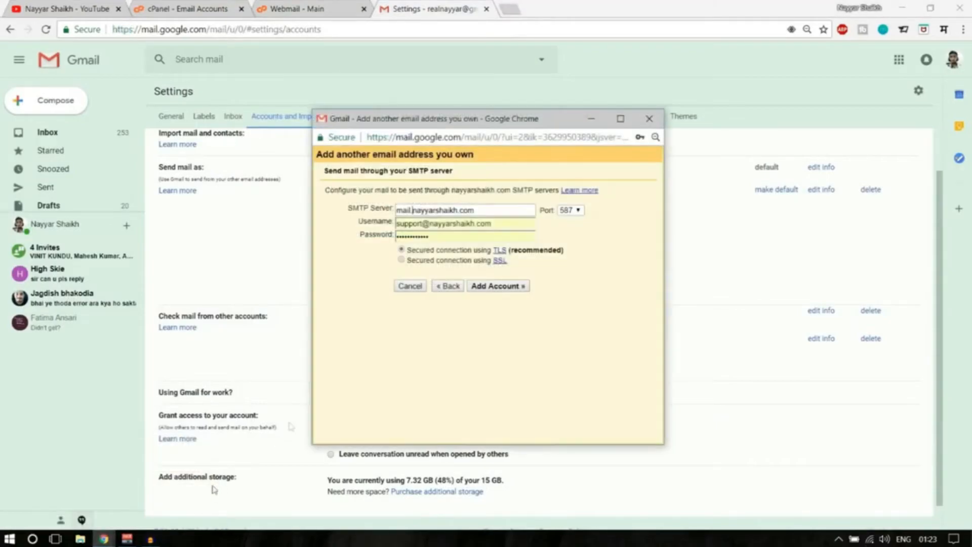
click(576, 210)
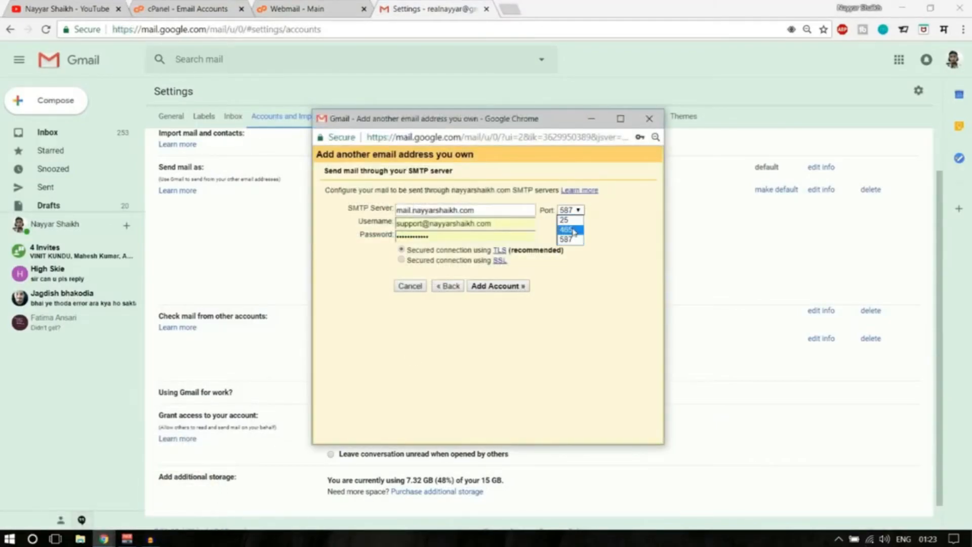
click(572, 230)
Step: Submit the SMTP settings so Gmail emails a confirmation code to the support address
click(284, 14)
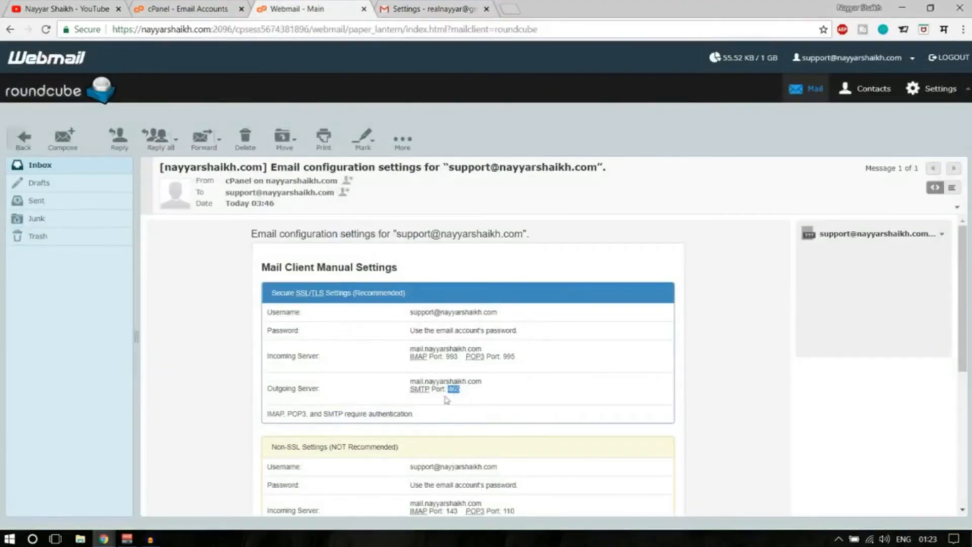
click(105, 538)
click(197, 492)
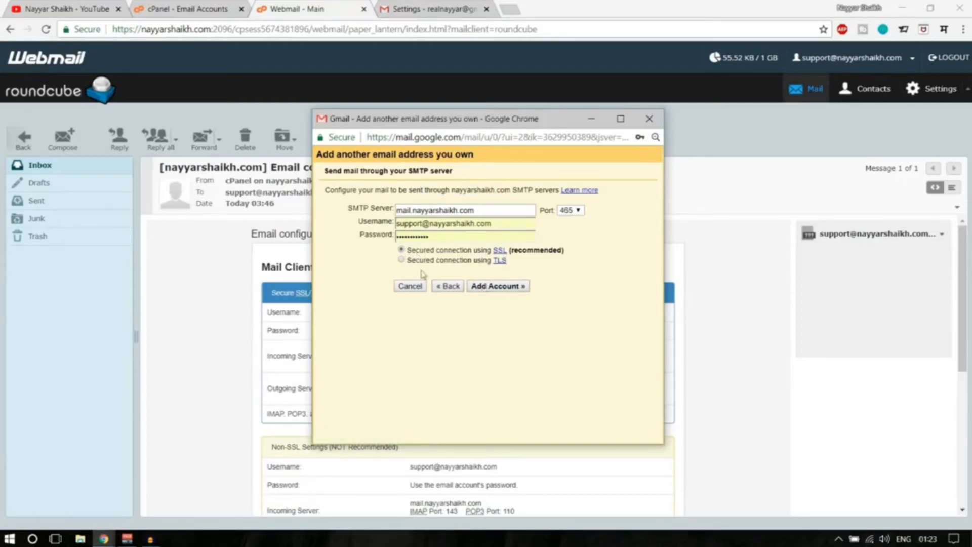
click(509, 287)
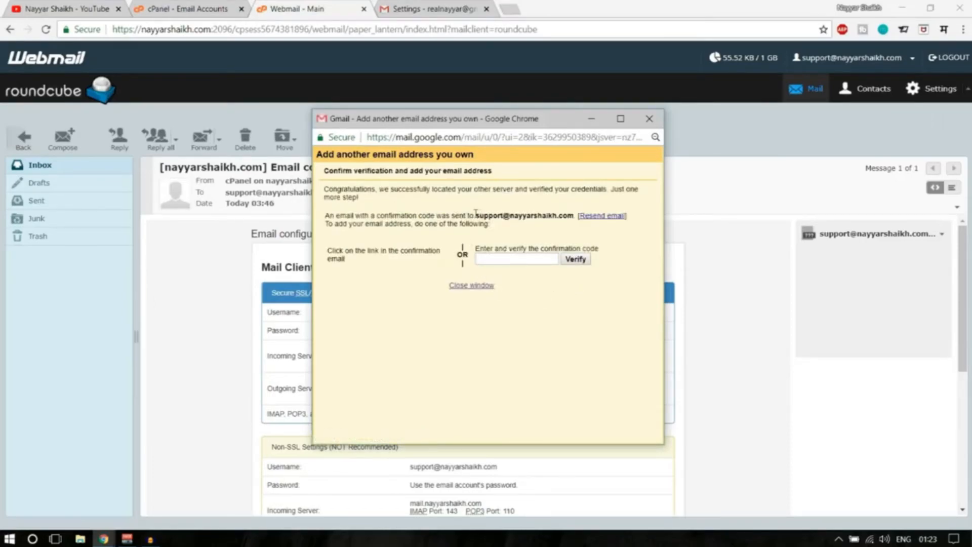
drag(475, 216, 572, 213)
click(451, 209)
click(41, 166)
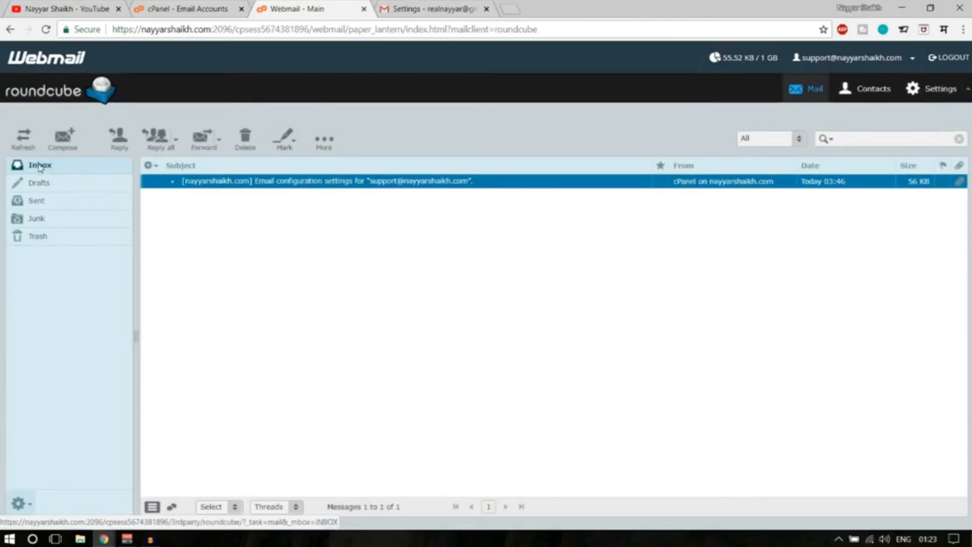
Step: Refresh the Roundcube inbox, open the Gmail Confirmation email and select its code
click(40, 168)
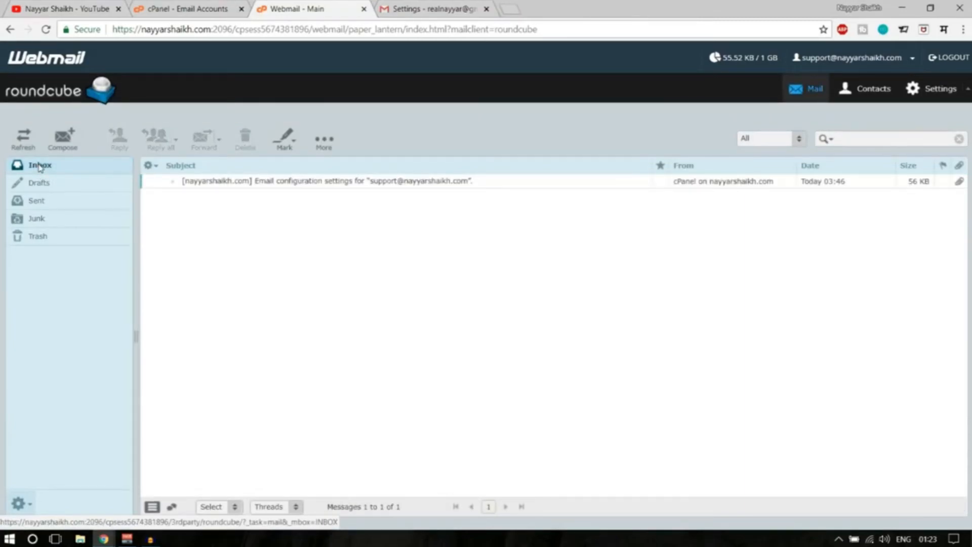
click(40, 167)
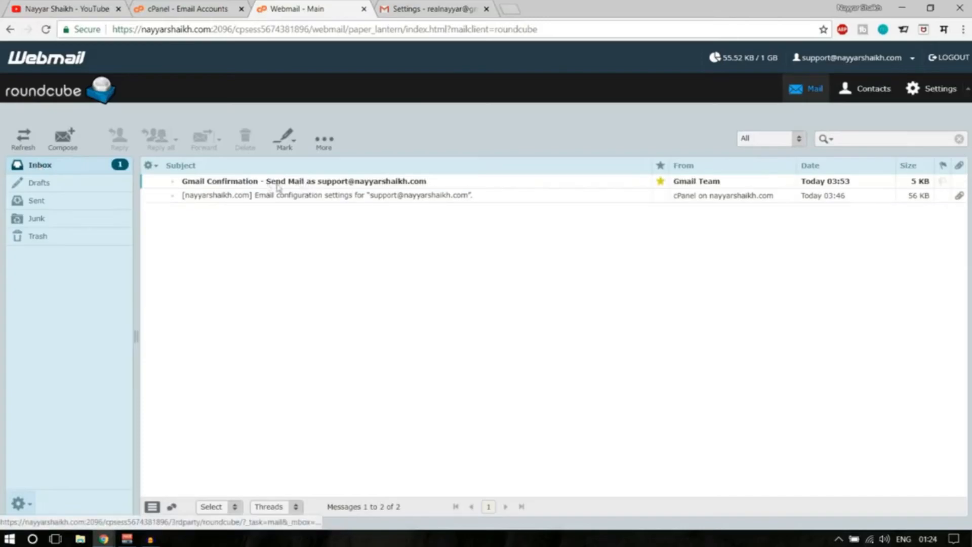
double_click(287, 181)
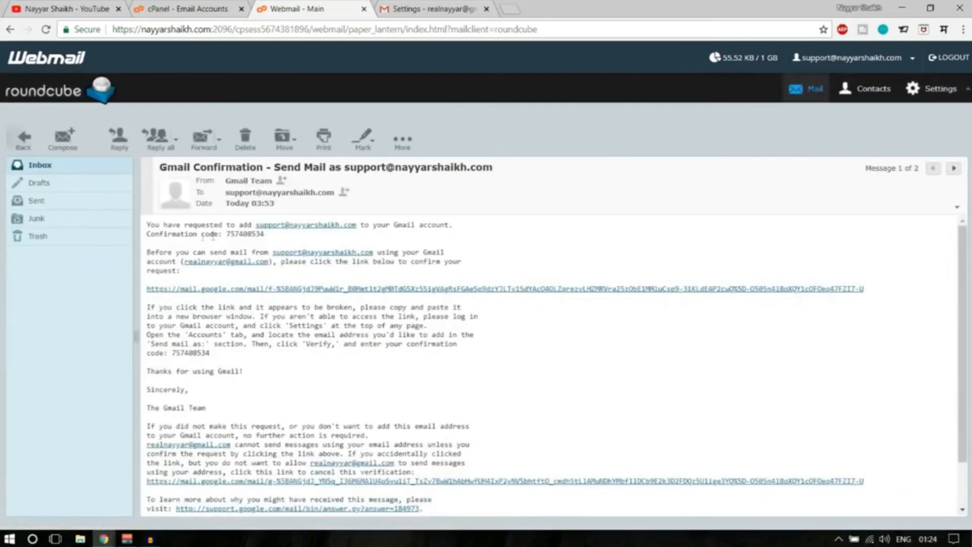
drag(156, 235, 227, 234)
click(282, 240)
Step: Paste the confirmation code into Gmail's verification window and verify it
click(103, 539)
click(219, 492)
click(576, 260)
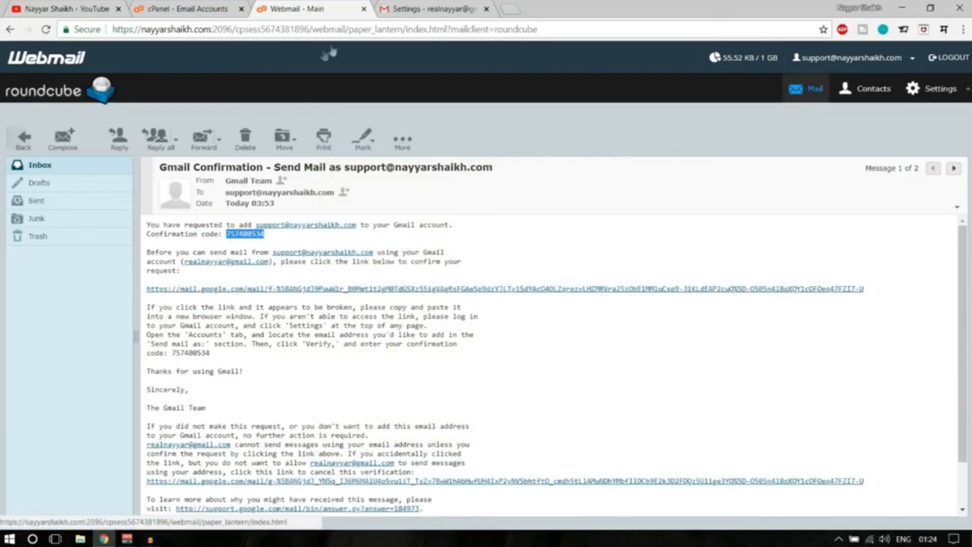
click(422, 9)
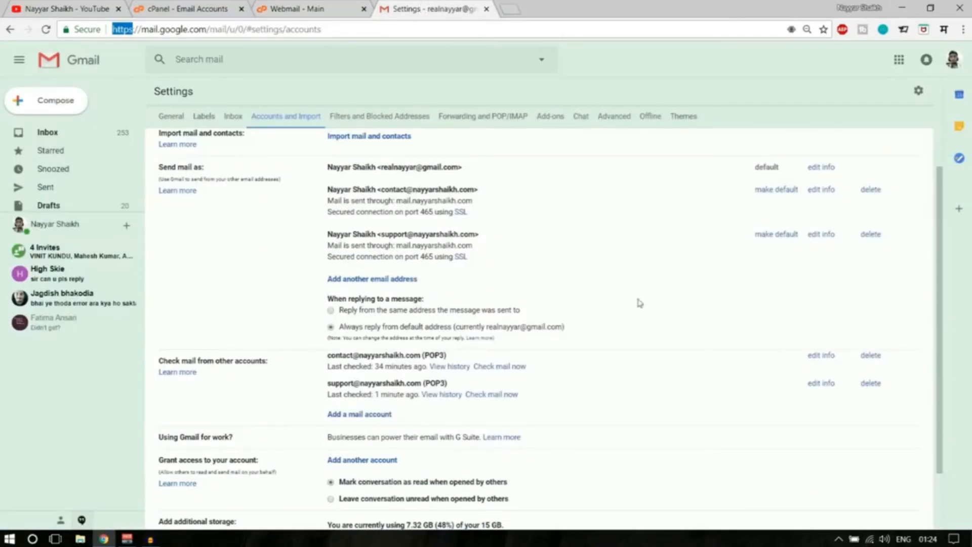
Step: Run Check mail now on the support@ POP3 account, which fetches one mail
scroll(640, 303, down, 2)
drag(327, 288, 449, 323)
click(455, 324)
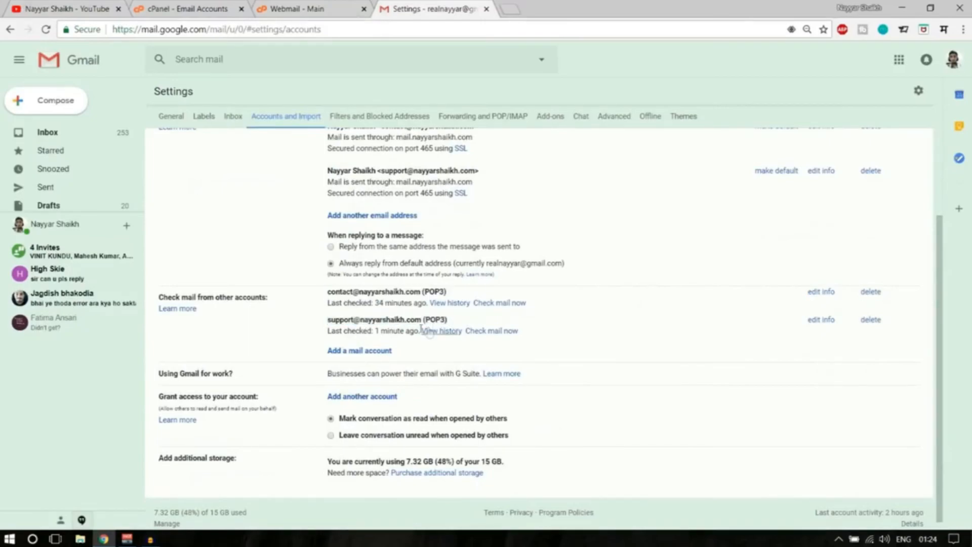
drag(327, 288, 459, 327)
click(459, 327)
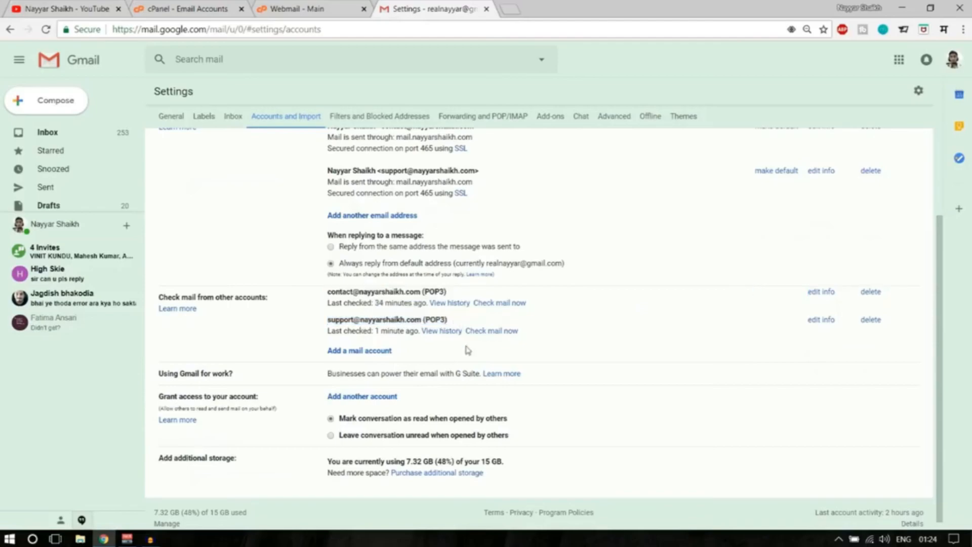
click(496, 331)
drag(426, 332, 485, 332)
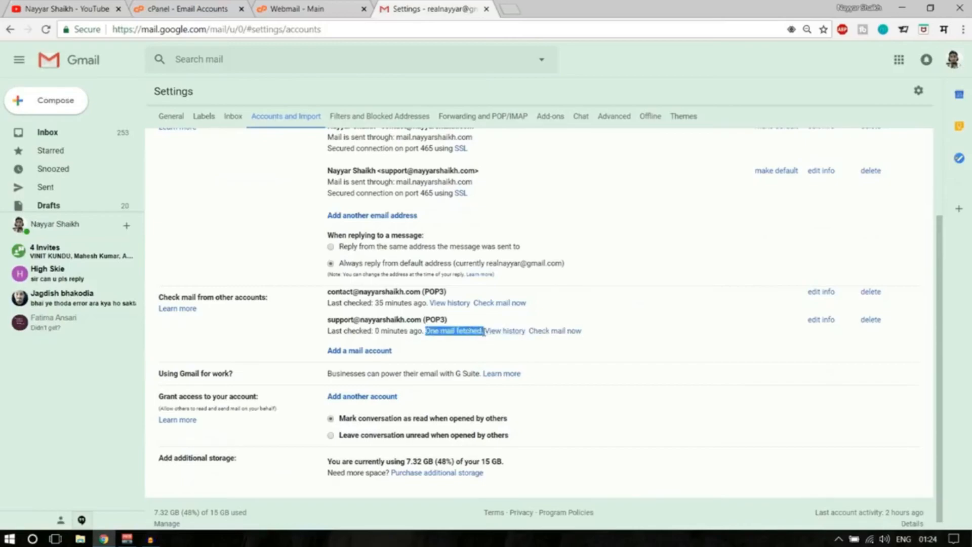
click(461, 346)
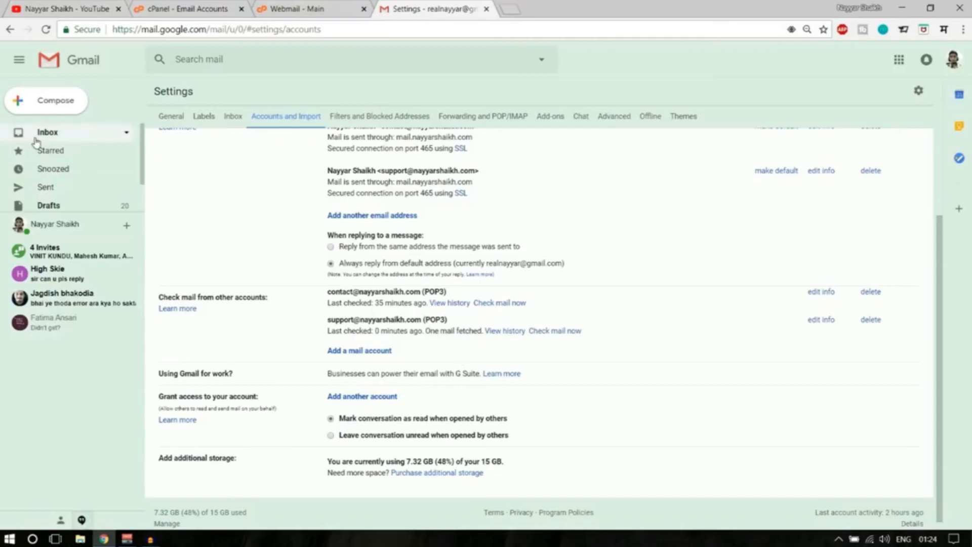
click(63, 135)
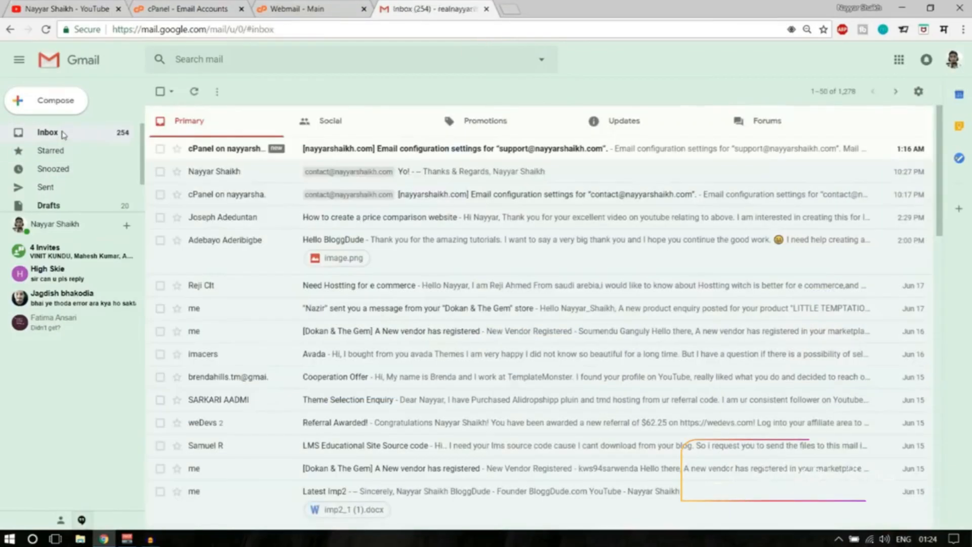
click(637, 127)
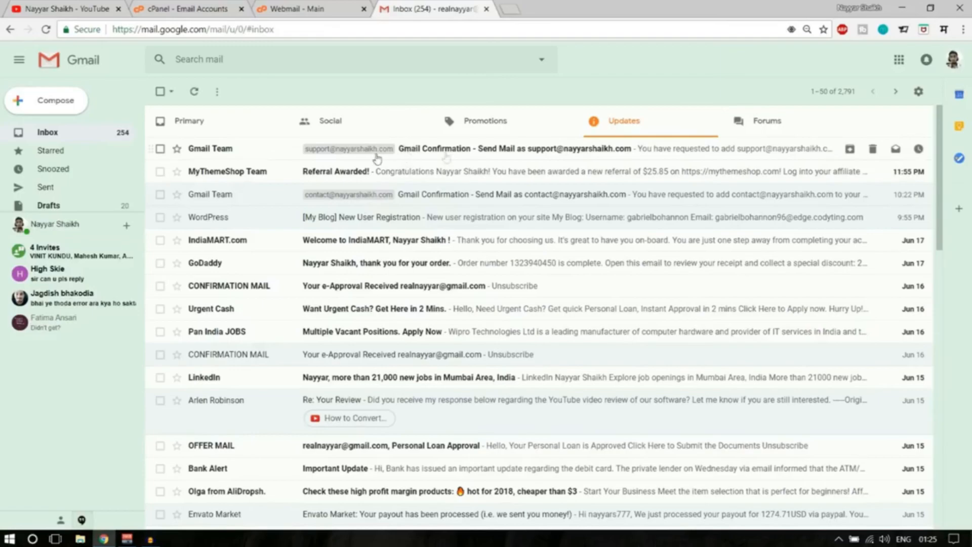
click(196, 131)
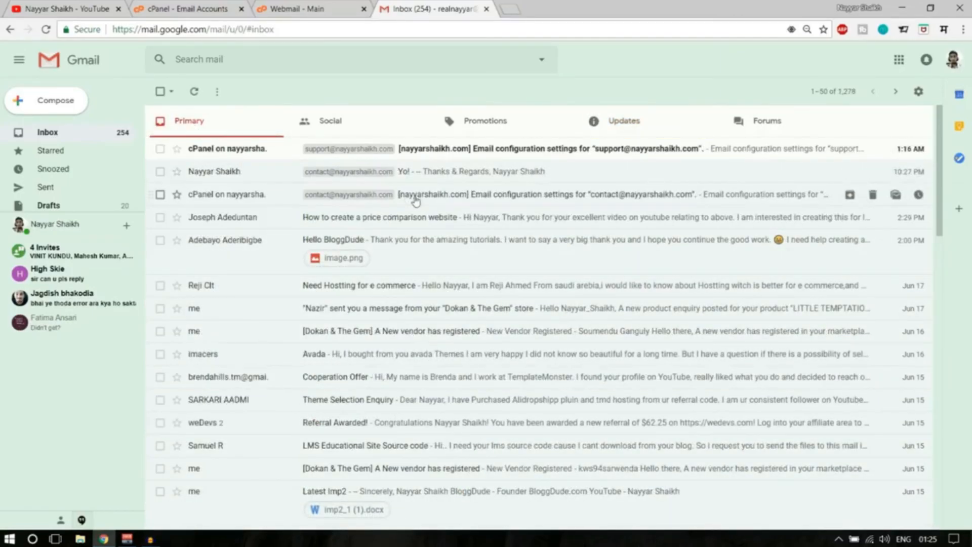